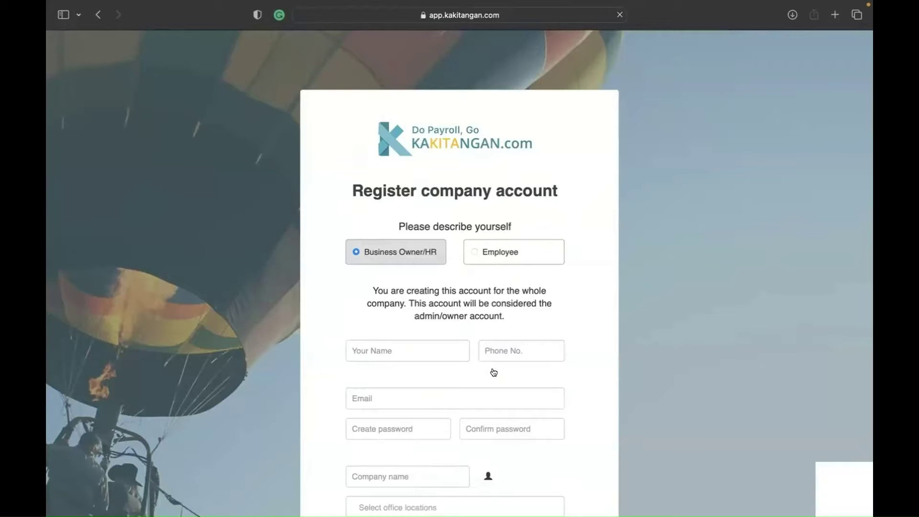
Step: Try the company-size options, keeping <3, then add and remove Kuala Lumpur as an office location
scroll(371, 319, "down", 2)
scroll(369, 316, "down", 3)
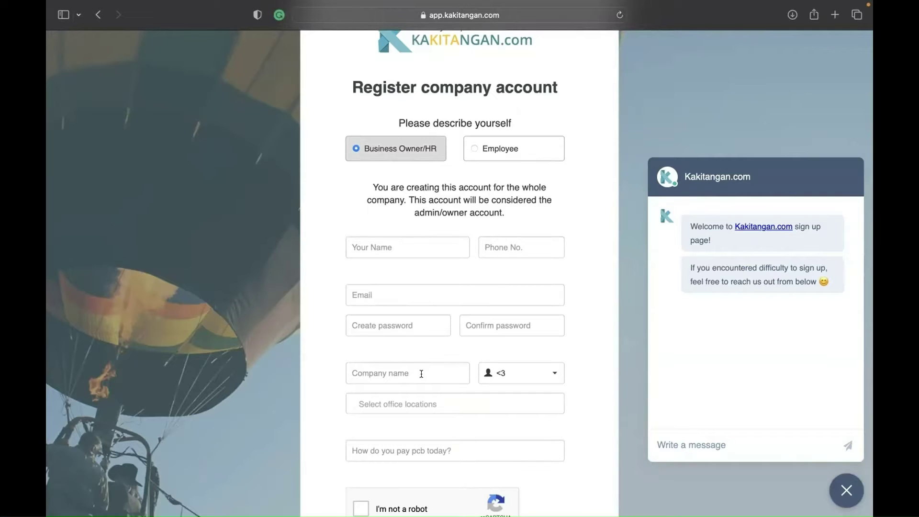
left_click(526, 377)
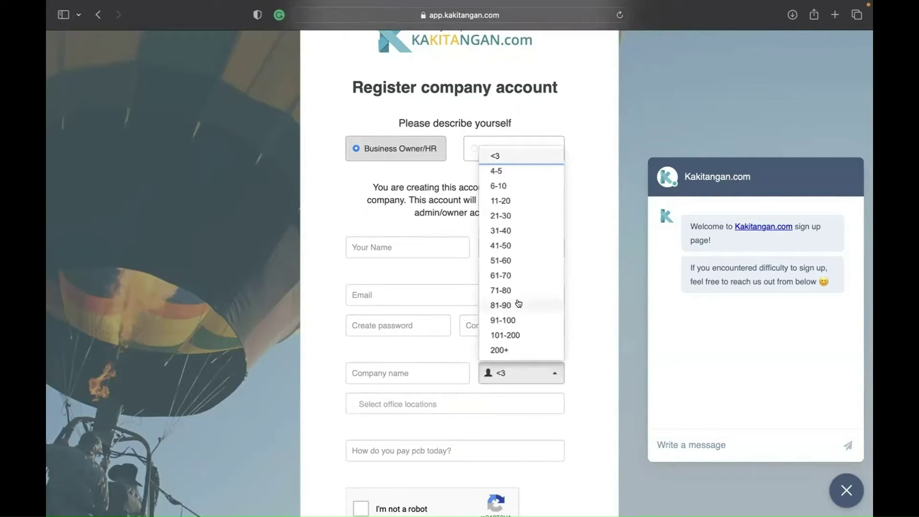
left_click(575, 301)
left_click(354, 401)
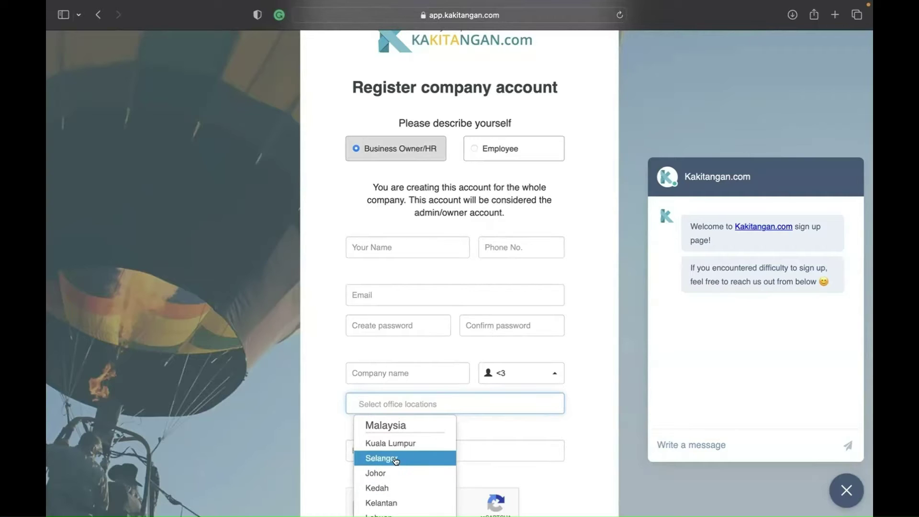
left_click(432, 444)
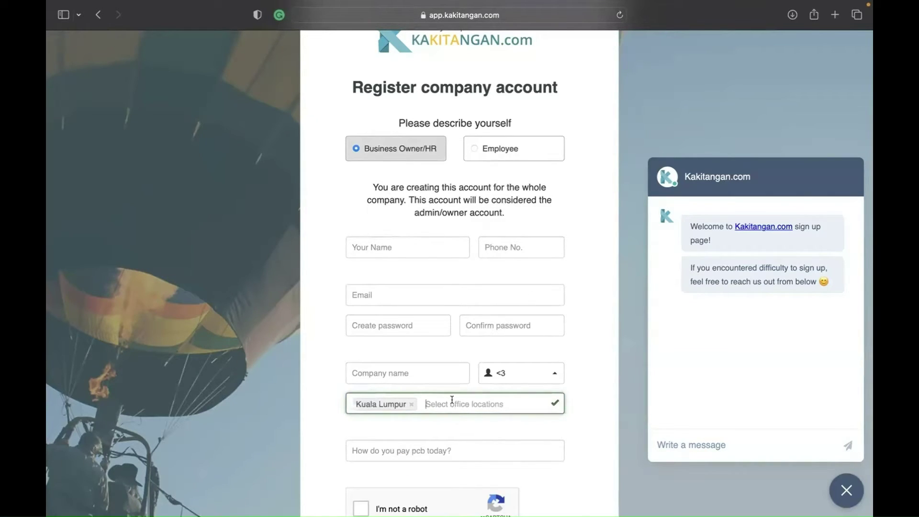
left_click(410, 405)
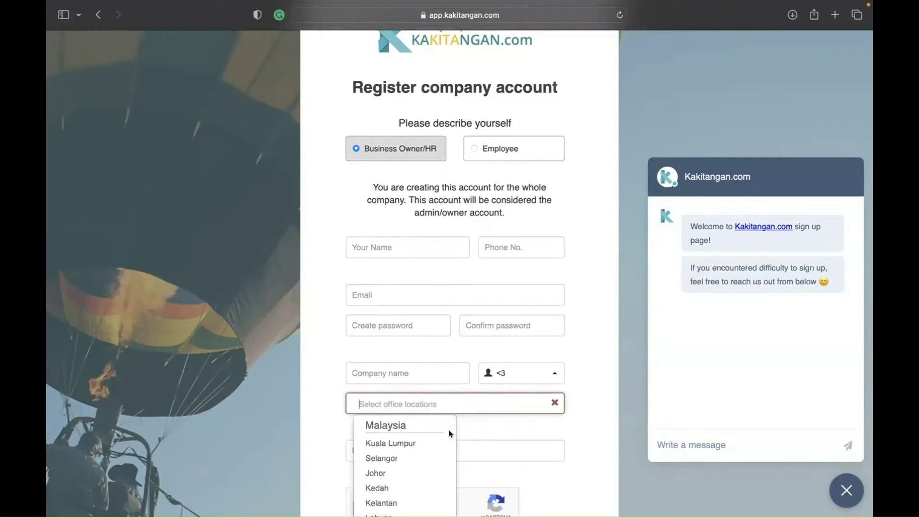
left_click(484, 429)
Step: Scroll down the form, close the support chat, and switch to the Gmail inbox
scroll(484, 428, "down", 3)
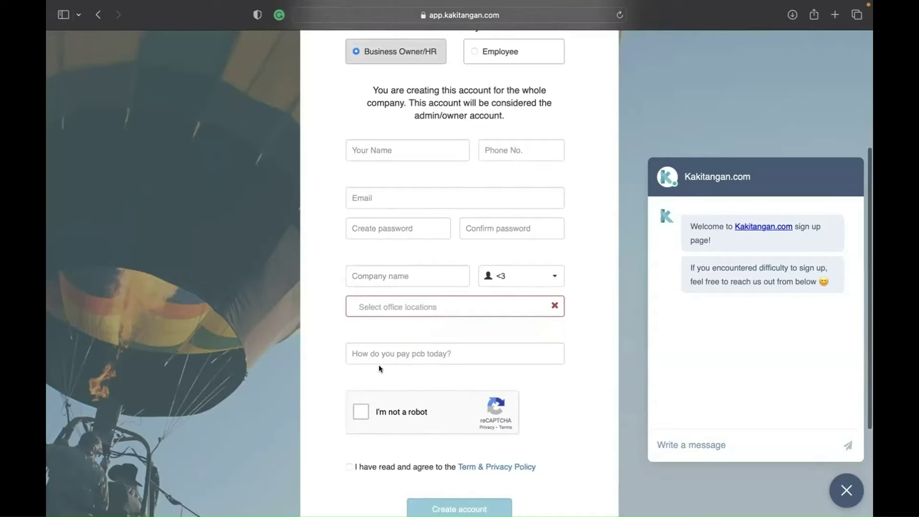
scroll(410, 429, "down", 2)
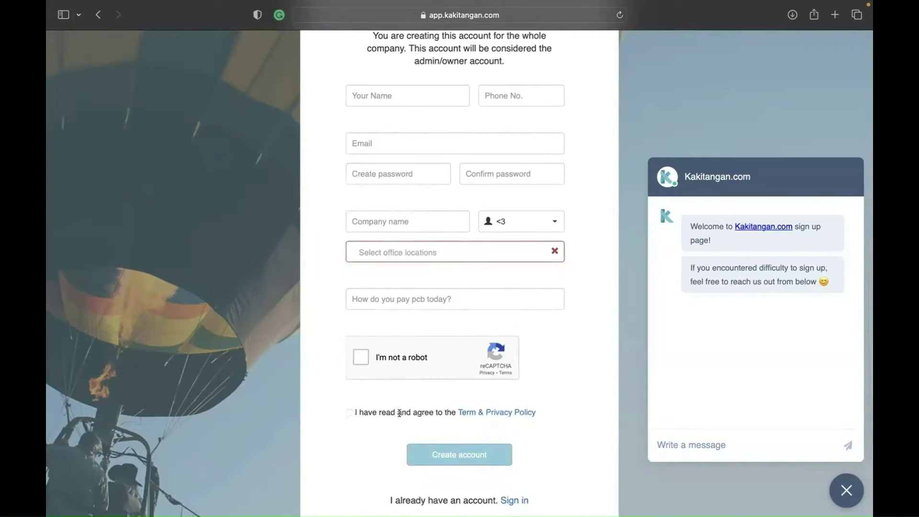
scroll(446, 452, "down", 2)
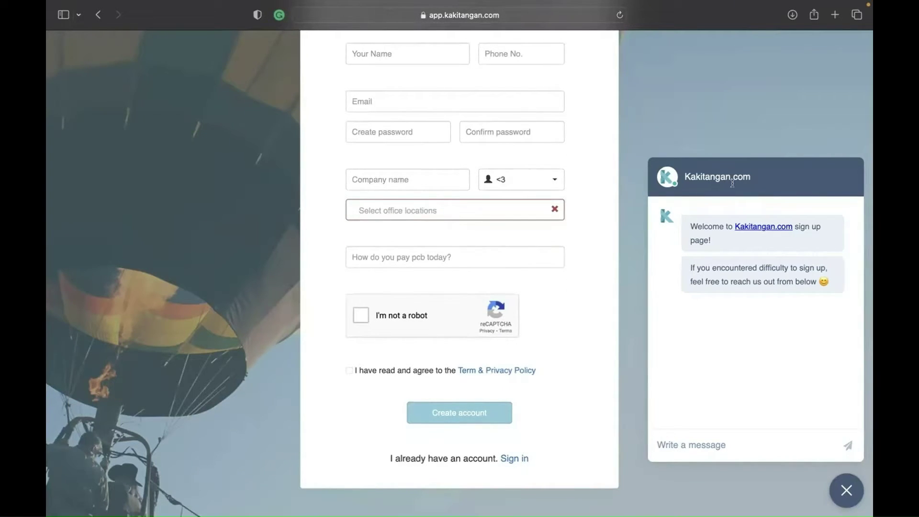
left_click(843, 494)
key("ctrl+Right")
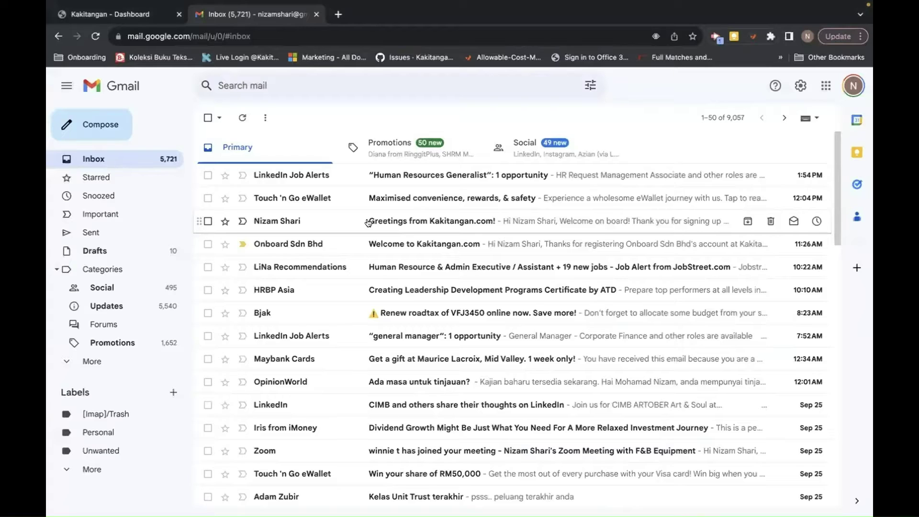
Step: Open the 'Welcome to Kakitangan.com' email and confirm the account's email address
left_click(321, 245)
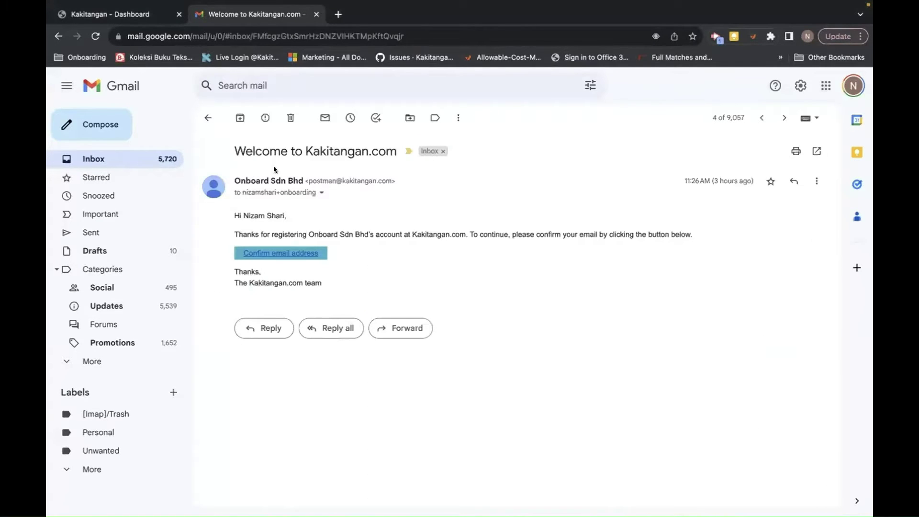
left_click(292, 257)
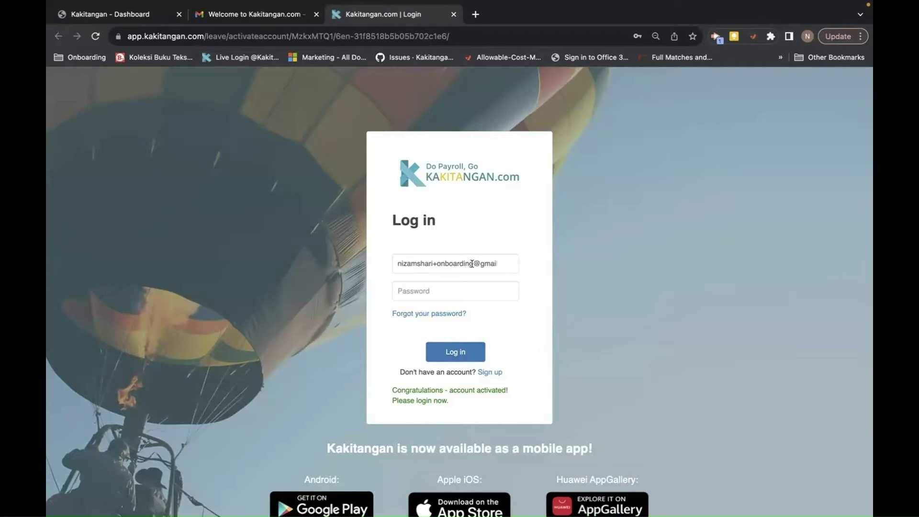
Step: Enter the account password on the activated login page and log in
left_click(426, 292)
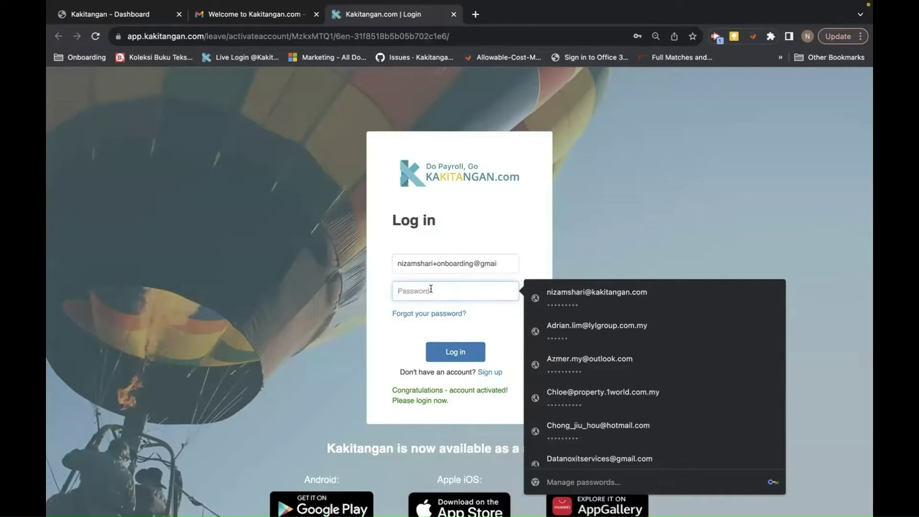
scroll(574, 391, "down", 10)
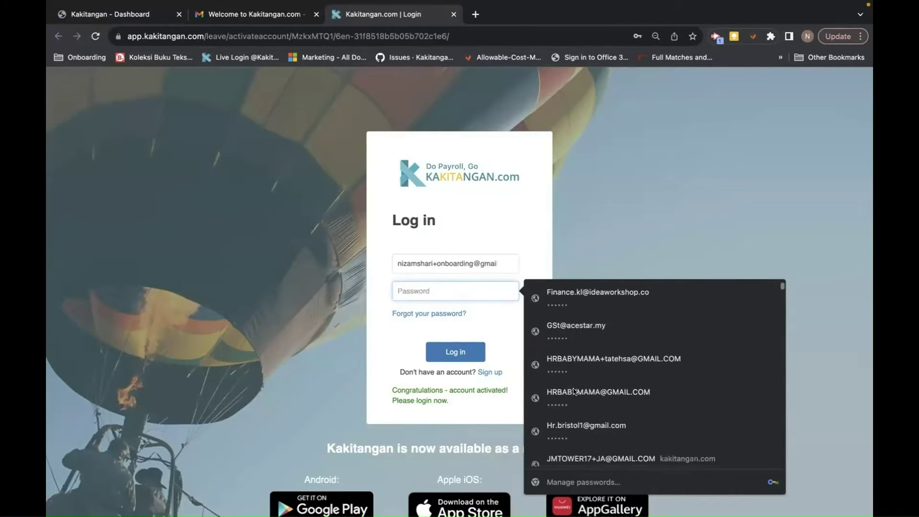
scroll(574, 392, "down", 10)
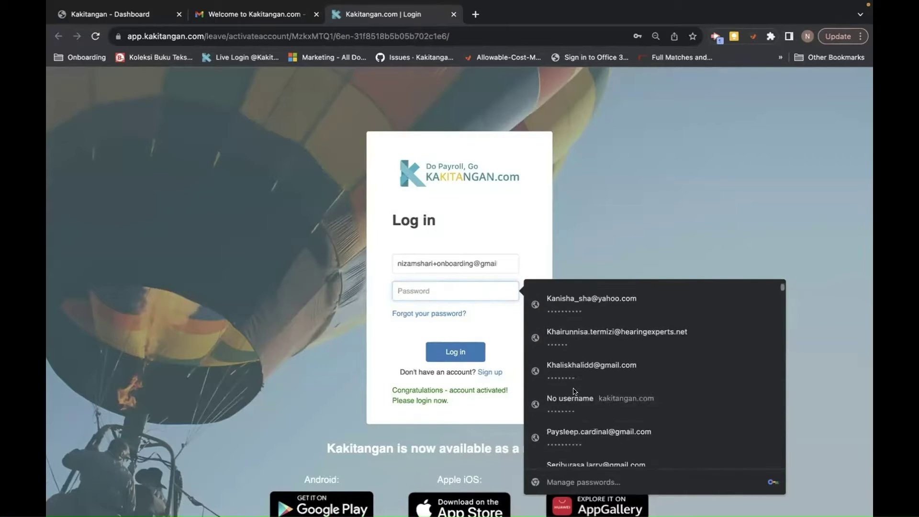
scroll(574, 391, "down", 4)
scroll(574, 391, "up", 10)
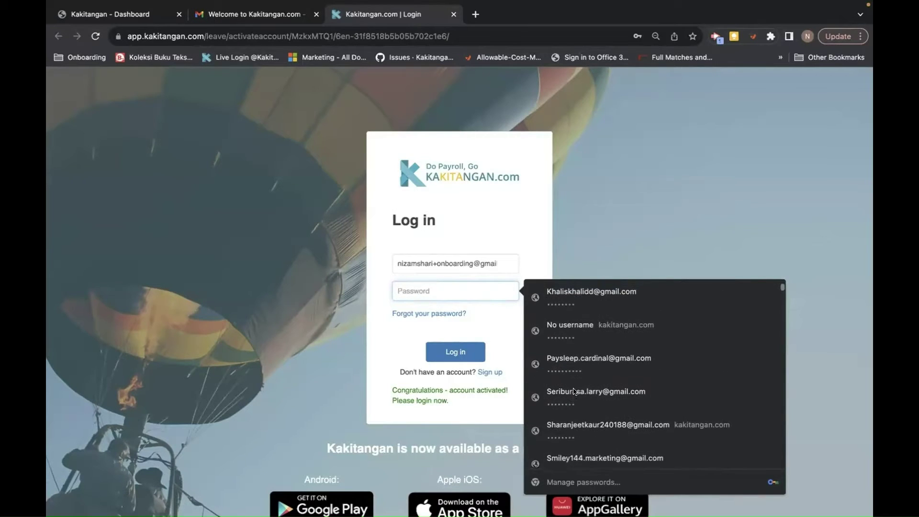
scroll(575, 392, "up", 2)
scroll(574, 391, "down", 5)
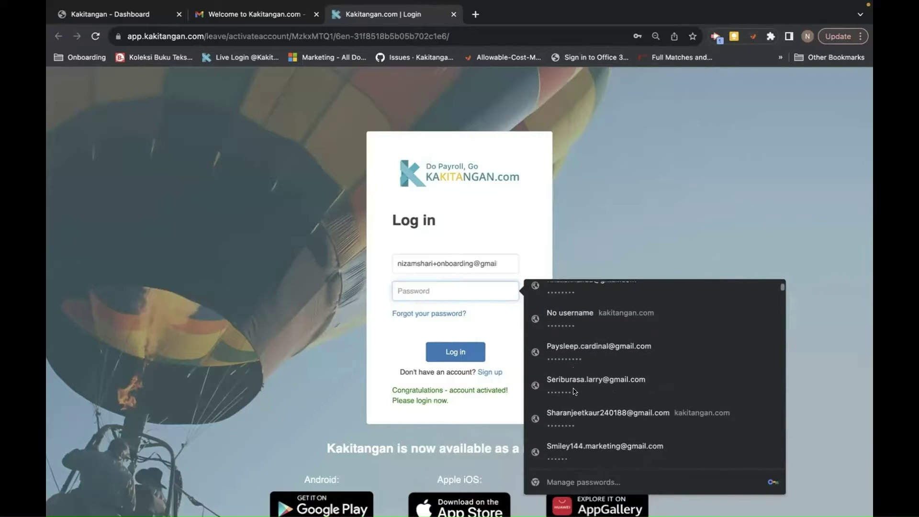
scroll(574, 392, "up", 1)
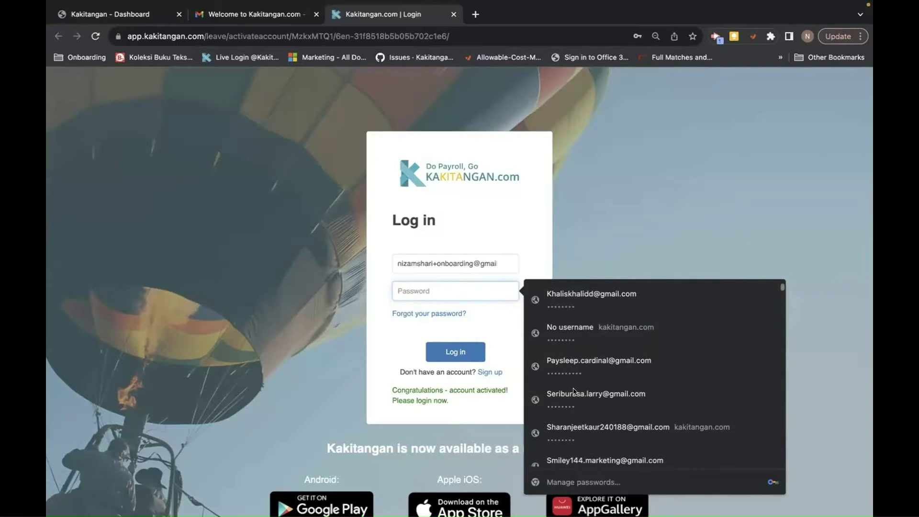
left_click(420, 293)
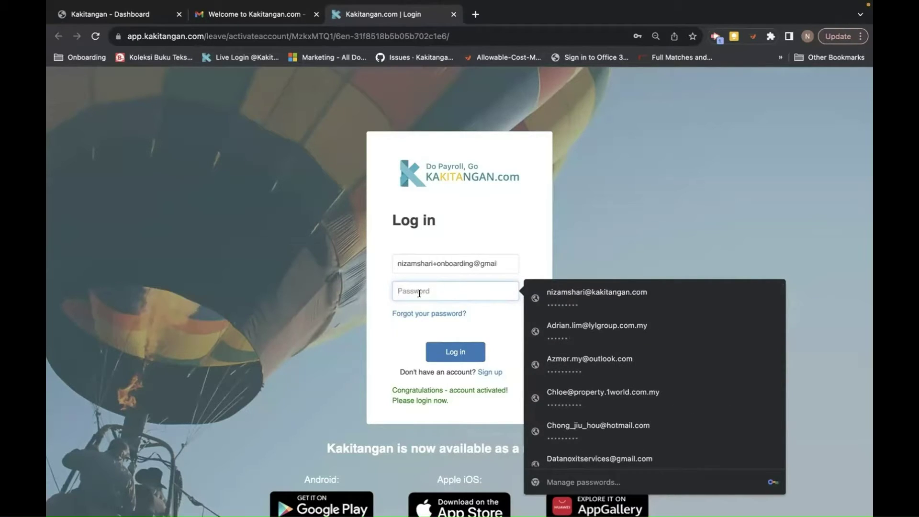
type("•••••")
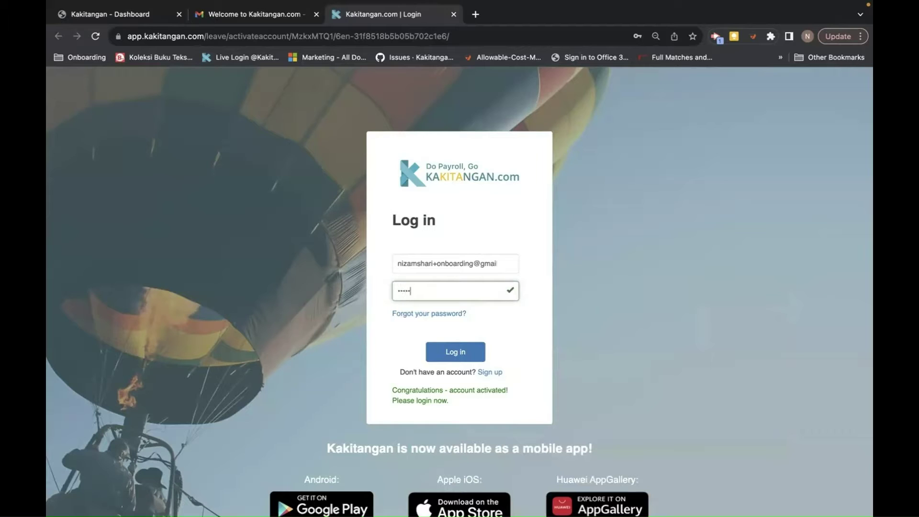
type("•••••")
left_click(453, 347)
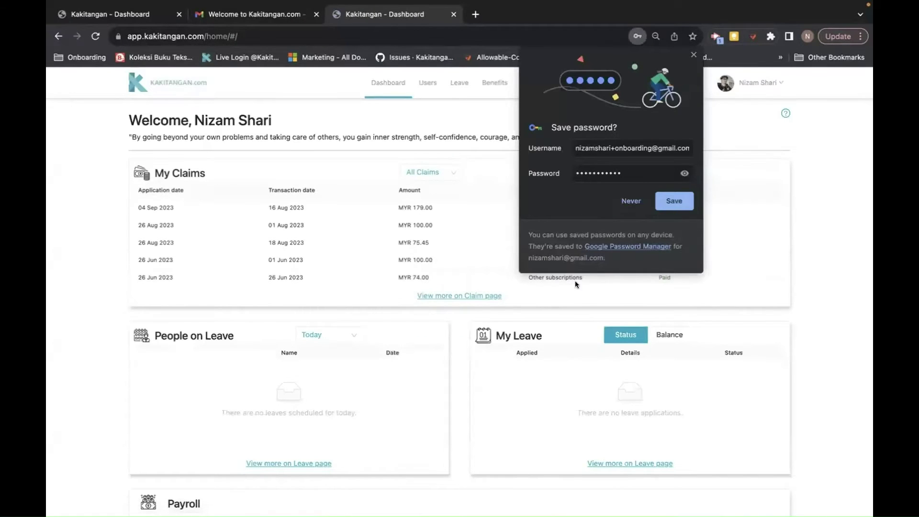
Step: Save the new login in Chrome, then log out from the account menu
left_click(669, 208)
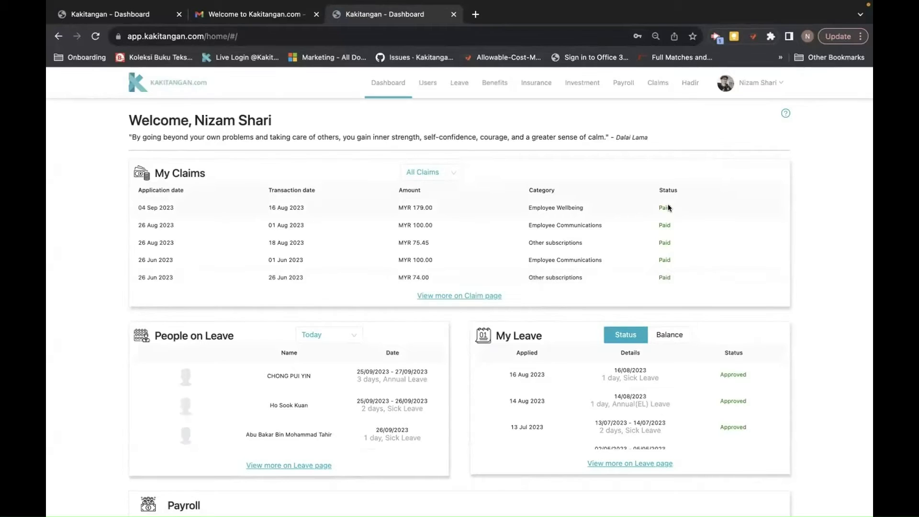
left_click(759, 83)
left_click(733, 131)
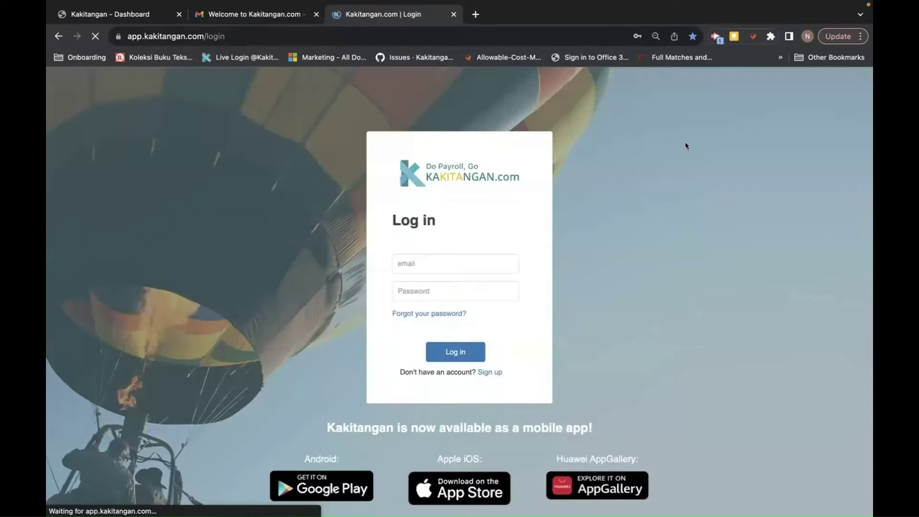
Step: Log back in by autofilling the saved credentials for the new account
left_click(436, 265)
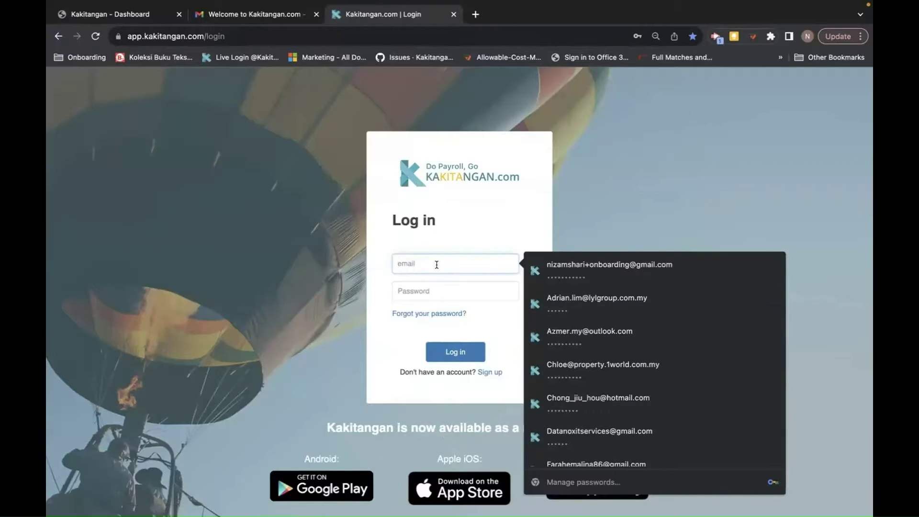
left_click(553, 272)
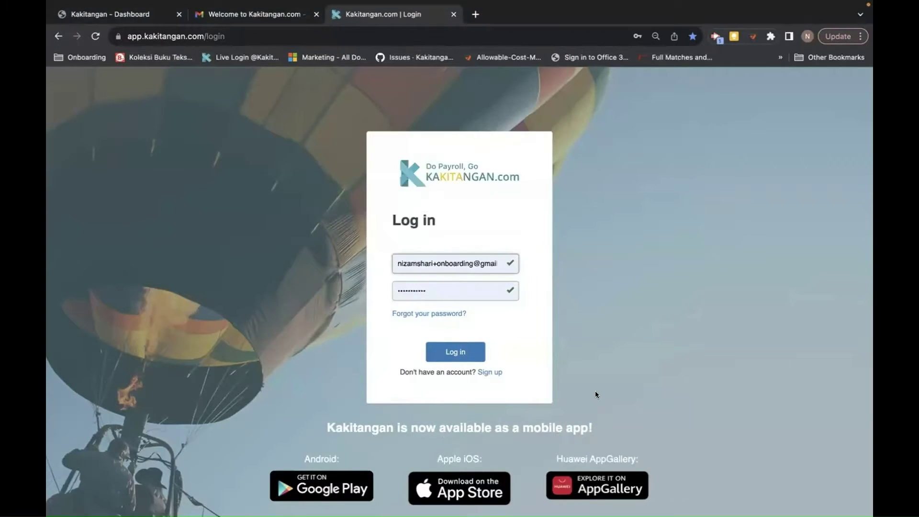
left_click(454, 345)
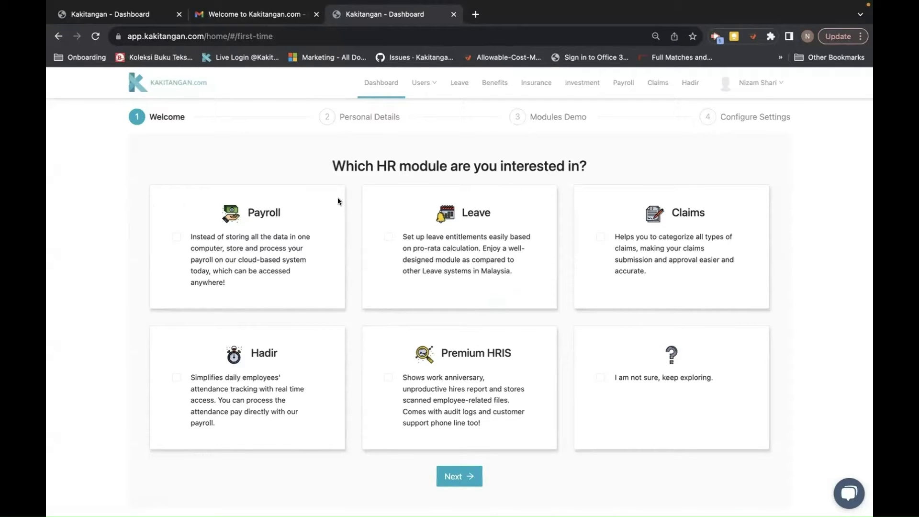
Step: Pick the Leave card as the HR module of interest and continue
left_click(388, 237)
left_click(452, 476)
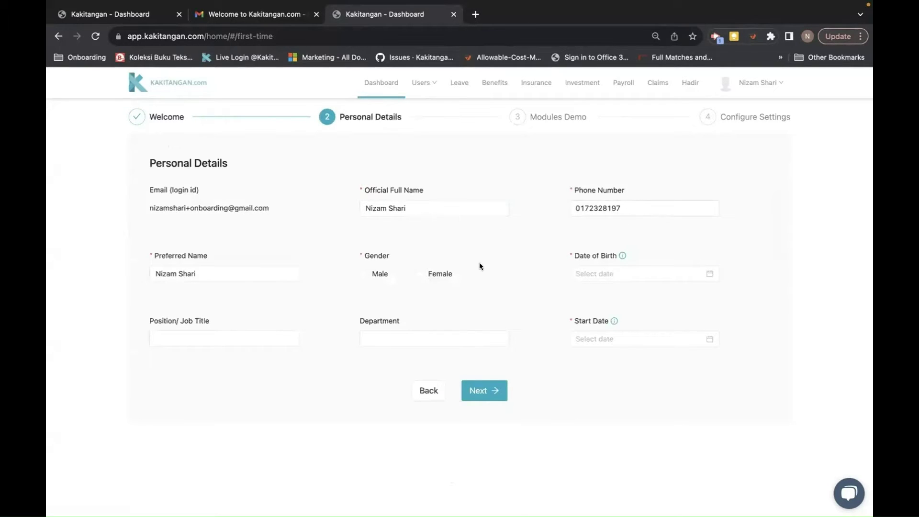
Step: Set gender to Male and date of birth to 1970-09-28
left_click(365, 274)
left_click(605, 273)
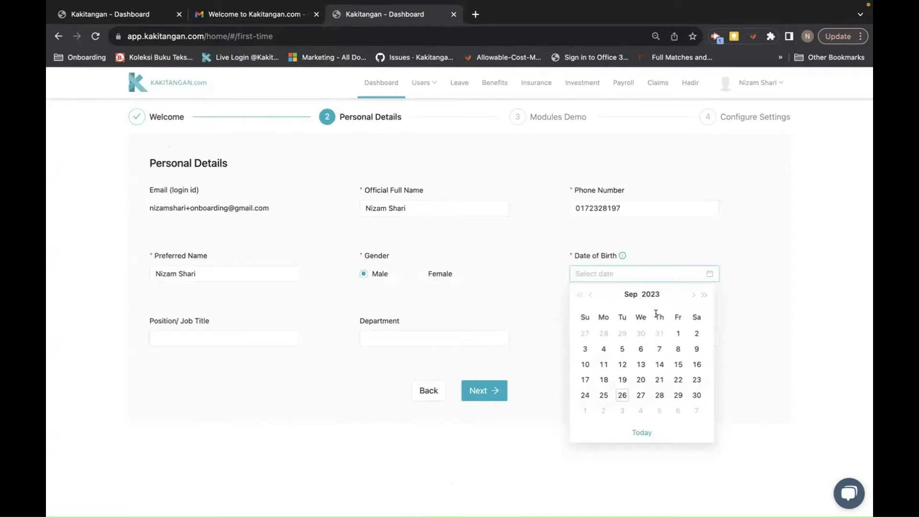
left_click(648, 294)
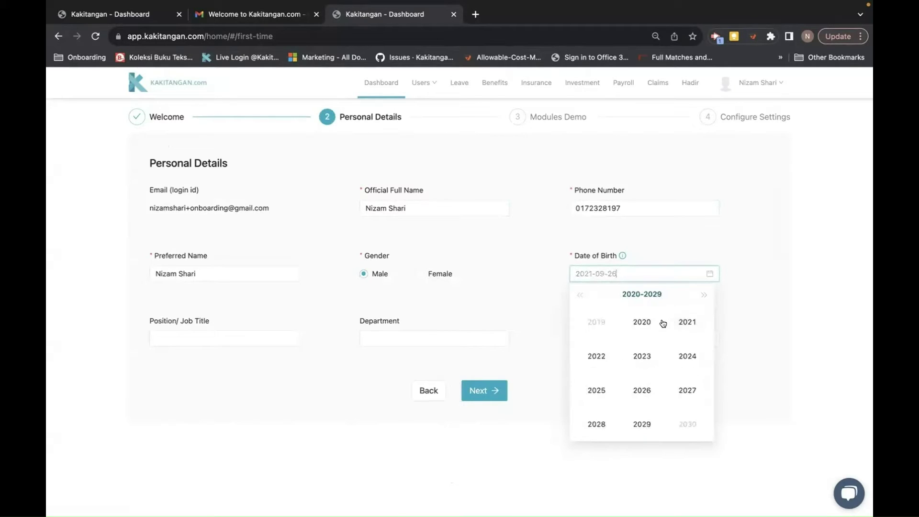
left_click(579, 295)
left_click(579, 295)
left_click(579, 295)
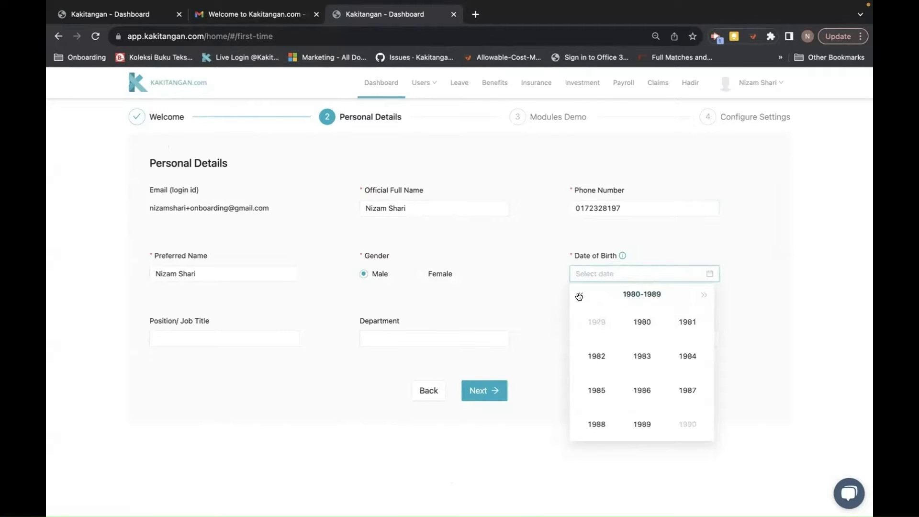
left_click(579, 295)
left_click(642, 322)
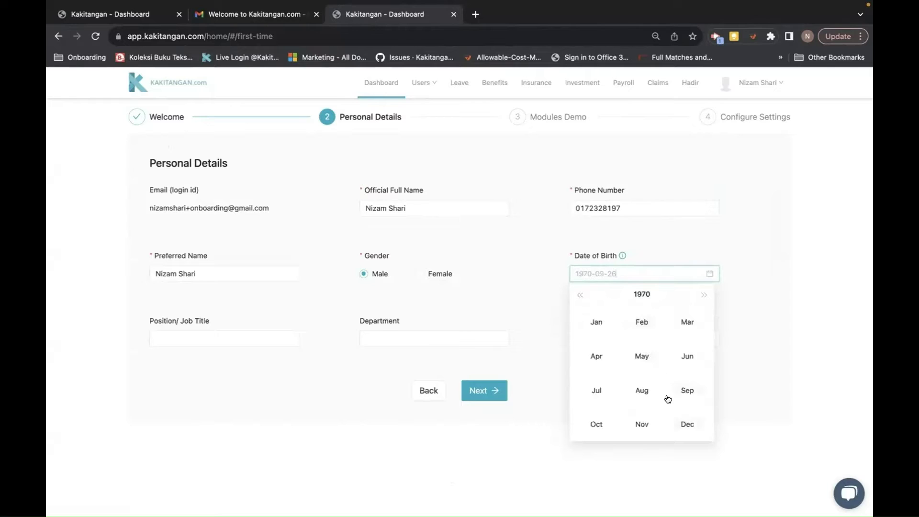
left_click(682, 390)
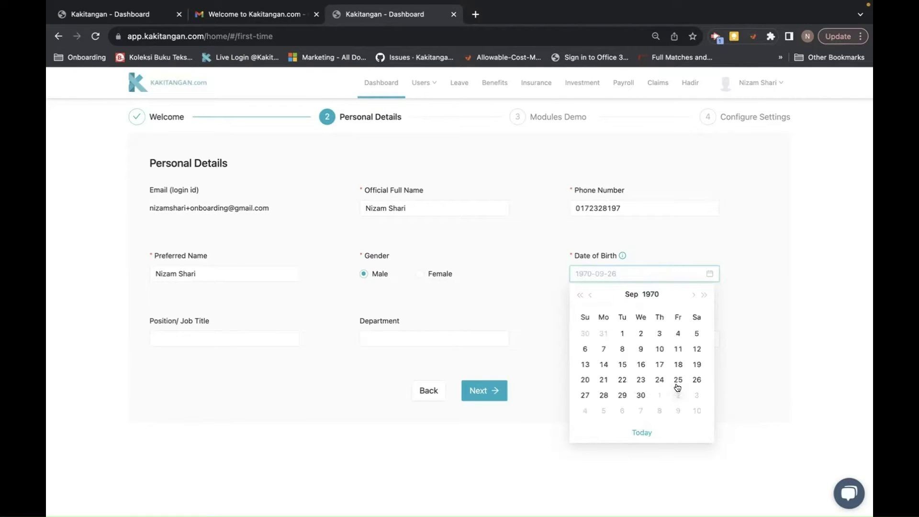
left_click(605, 394)
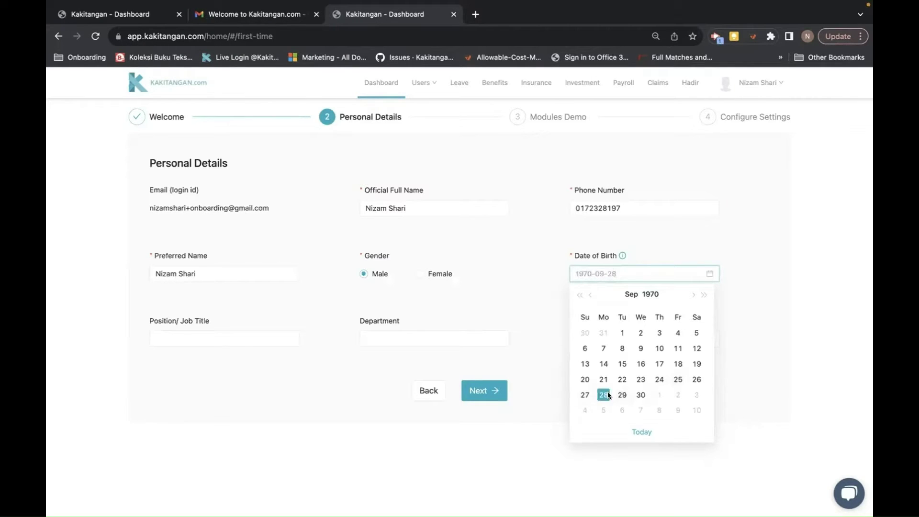
Step: Choose ADMIN HR as the job title and Human Resource as the department
left_click(191, 339)
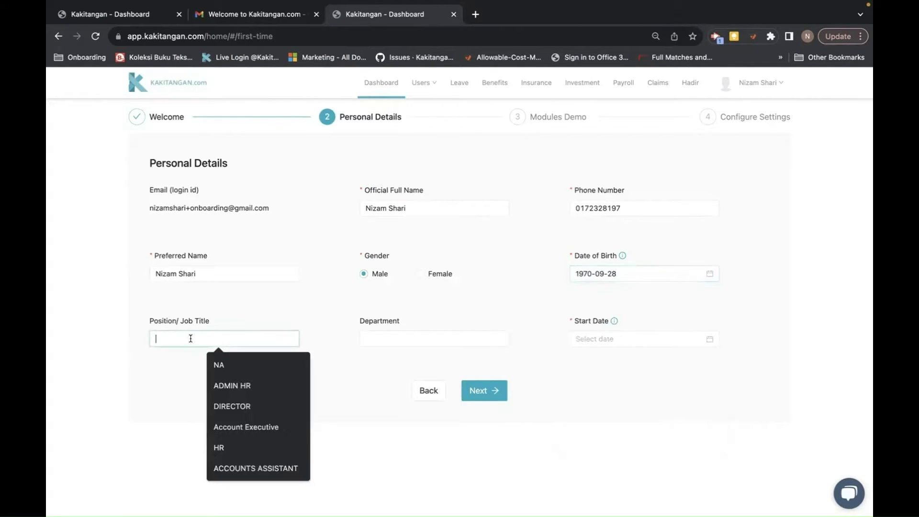
left_click(247, 385)
left_click(389, 331)
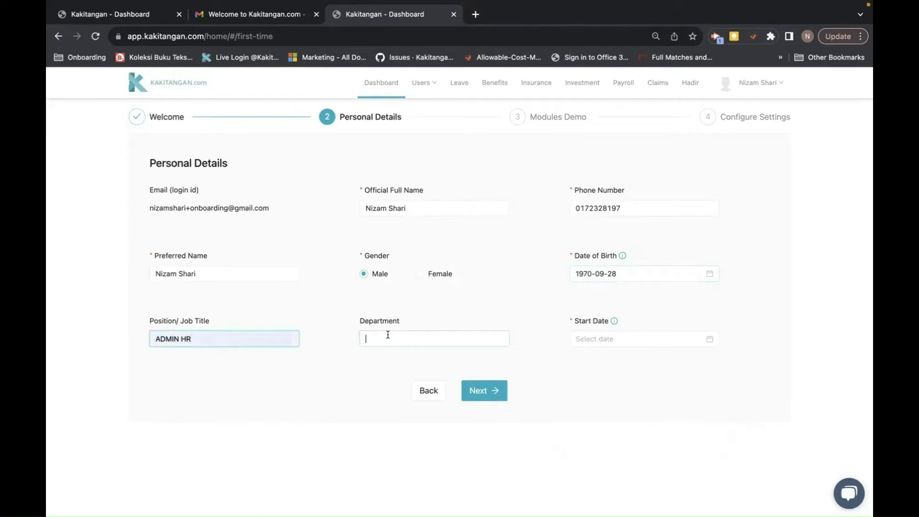
left_click(437, 383)
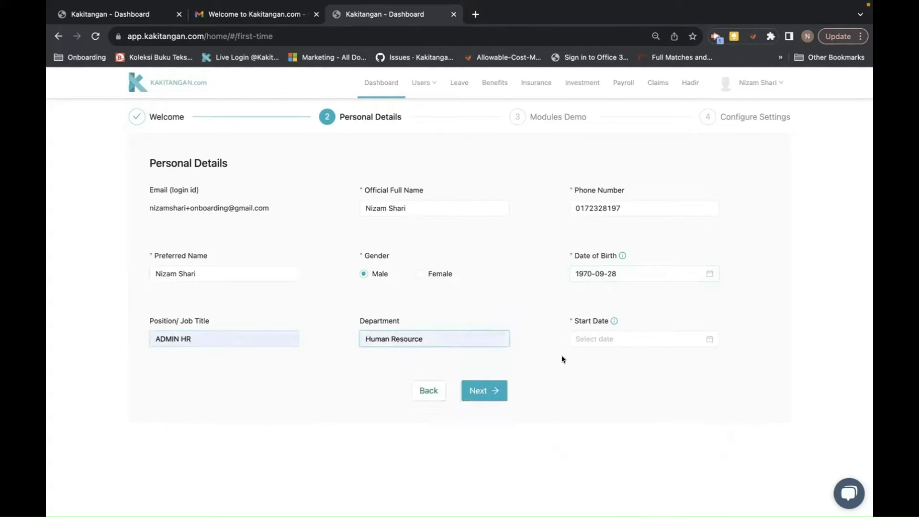
Step: Set the start date to 2023-01-01 and save the personal details
left_click(582, 338)
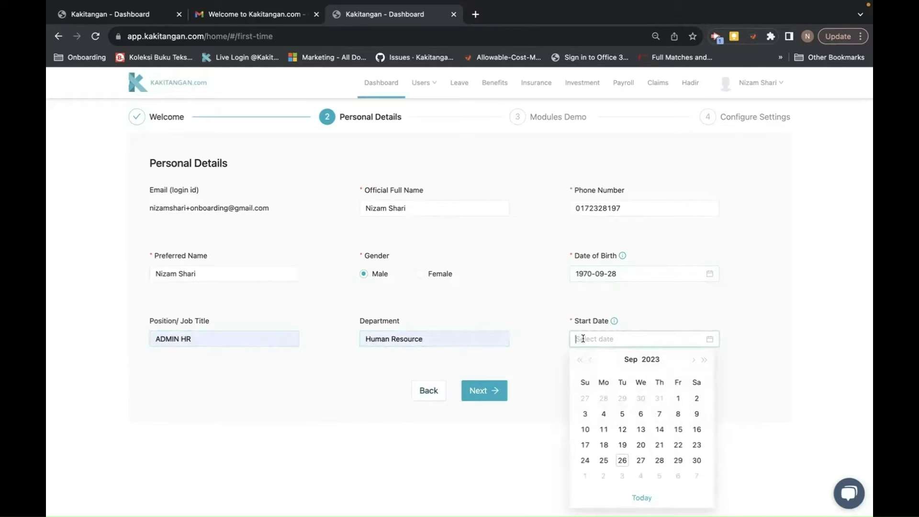
left_click(630, 359)
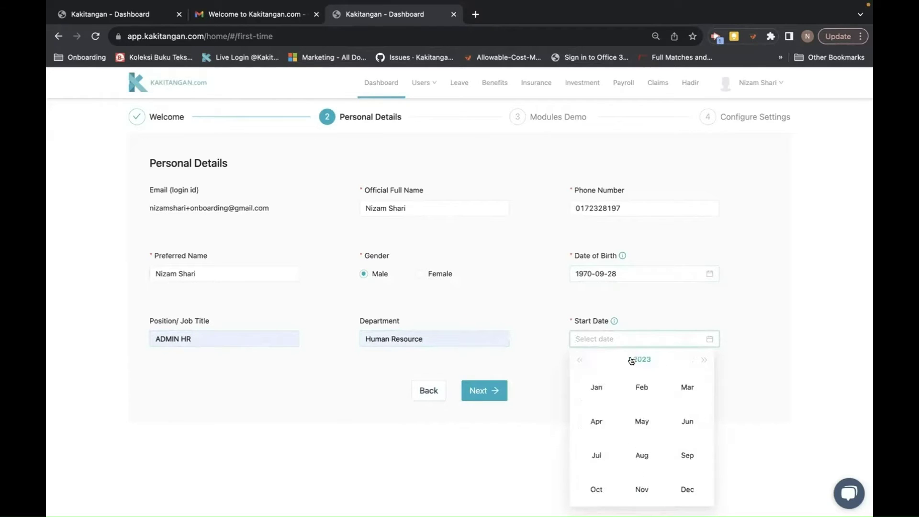
left_click(593, 388)
left_click(584, 398)
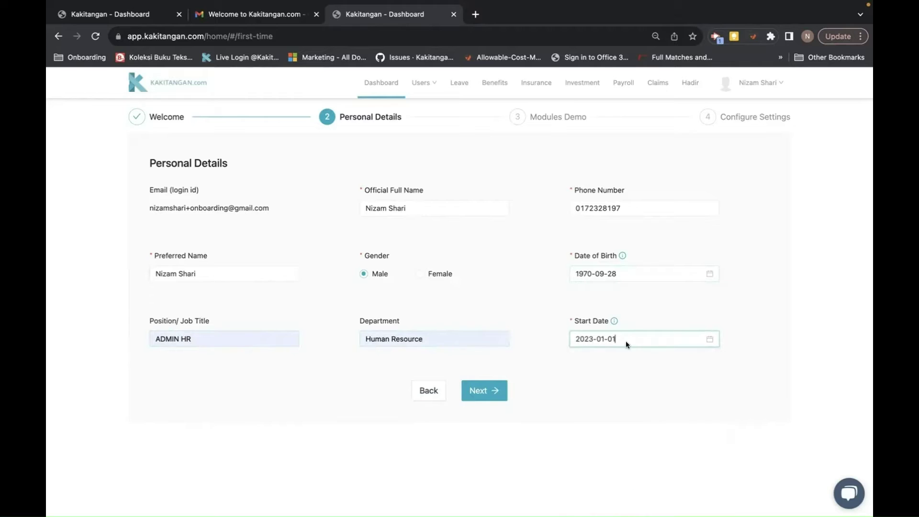
left_click(486, 392)
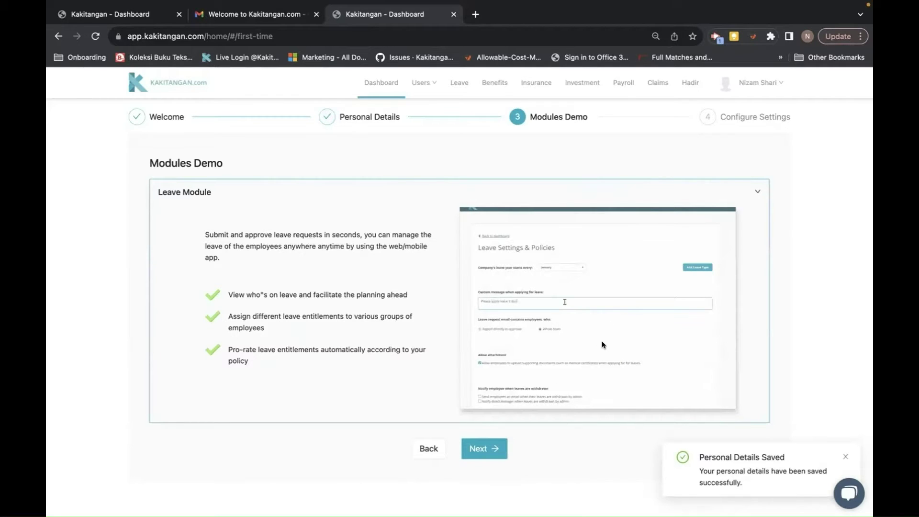
Step: Move past the Modules Demo, complete setup with the current leave settings, and go Home
left_click(480, 447)
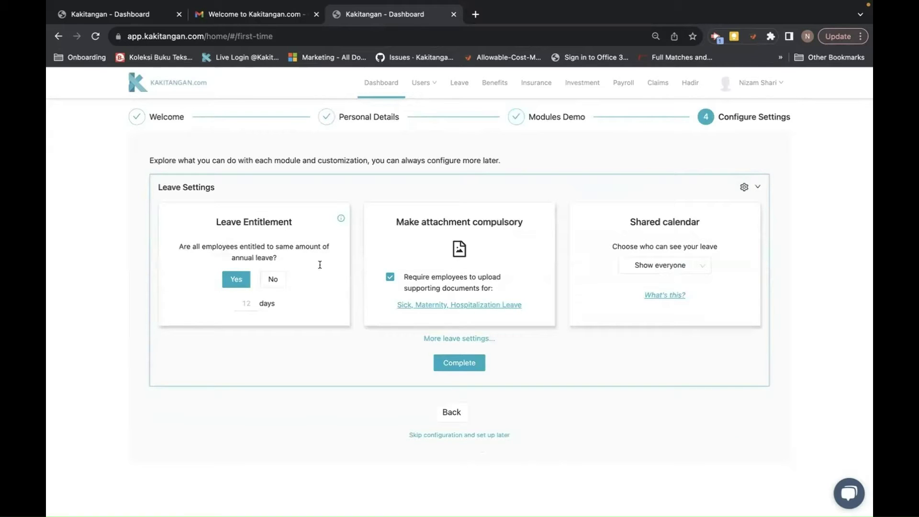
left_click(461, 362)
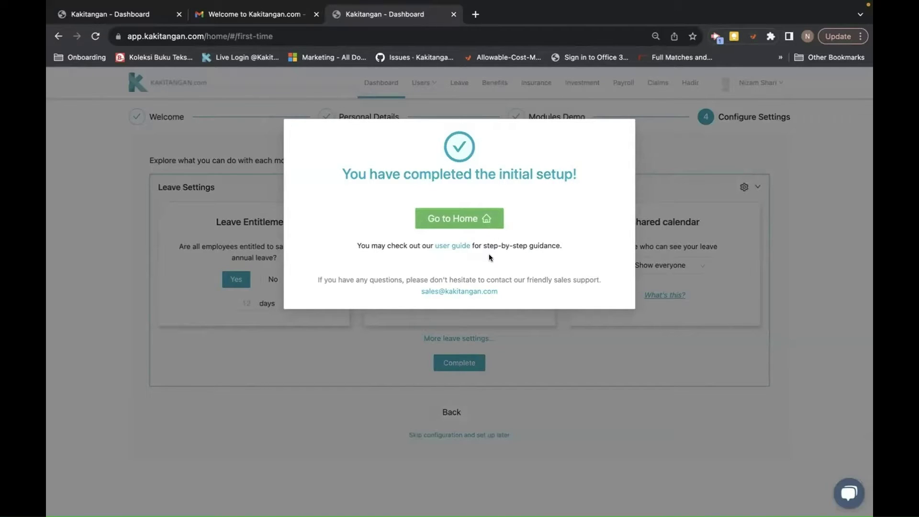
left_click(460, 215)
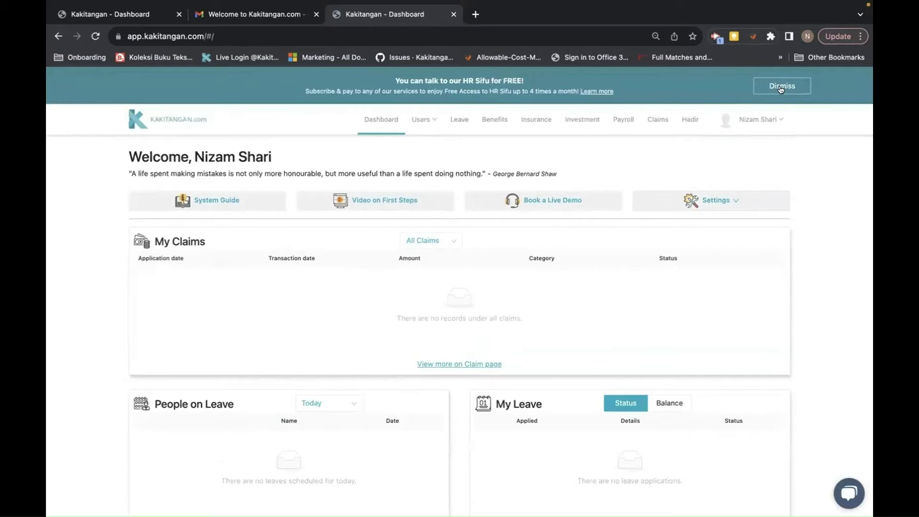
Step: Dismiss the HR Sifu promotional banner and scroll through the dashboard sections
left_click(781, 88)
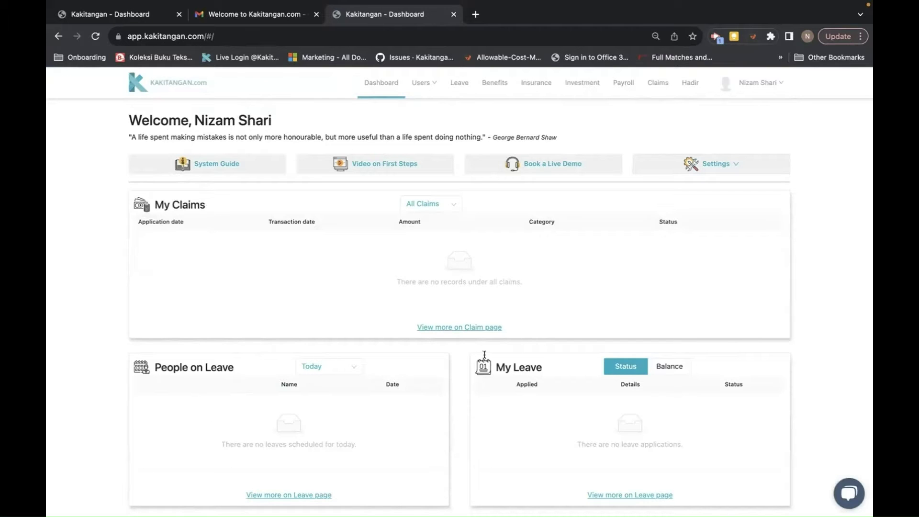
scroll(513, 405, "down", 6)
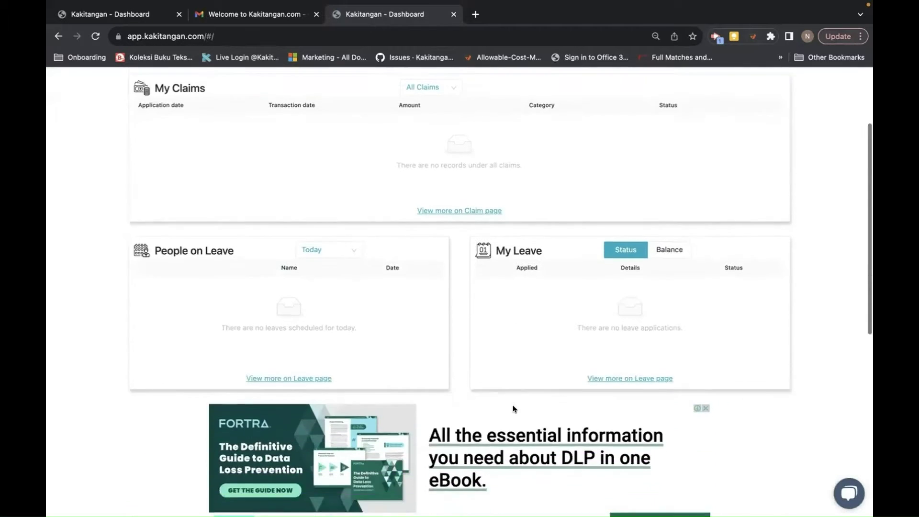
scroll(512, 404, "down", 4)
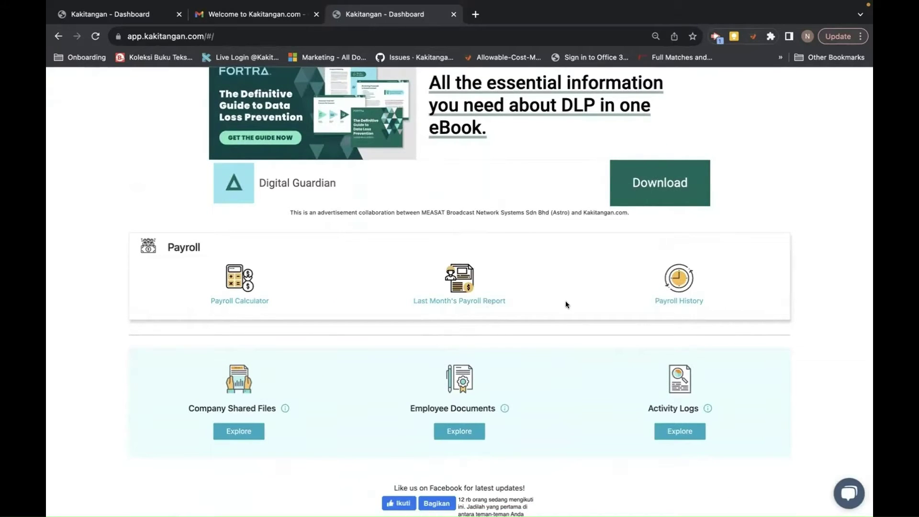
scroll(564, 301, "up", 5)
scroll(565, 305, "up", 5)
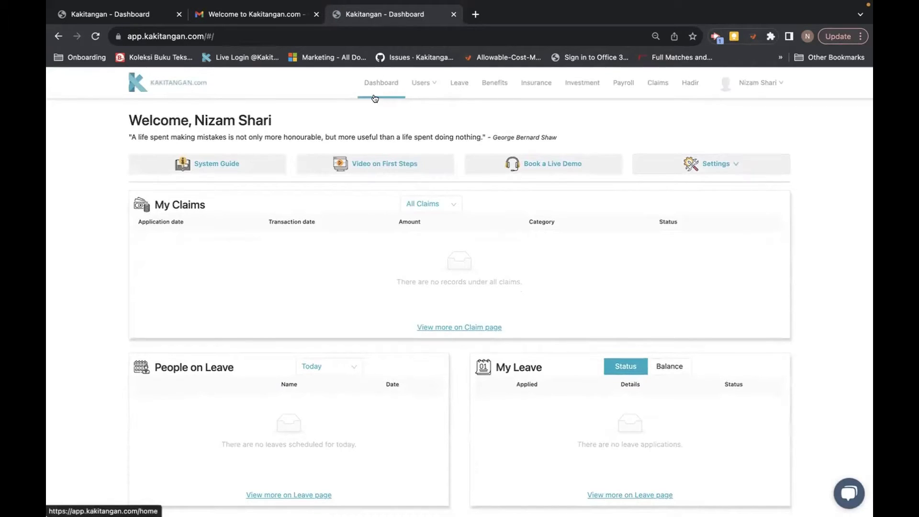
Step: Choose Company Settings from the dashboard's Settings dropdown
left_click(716, 165)
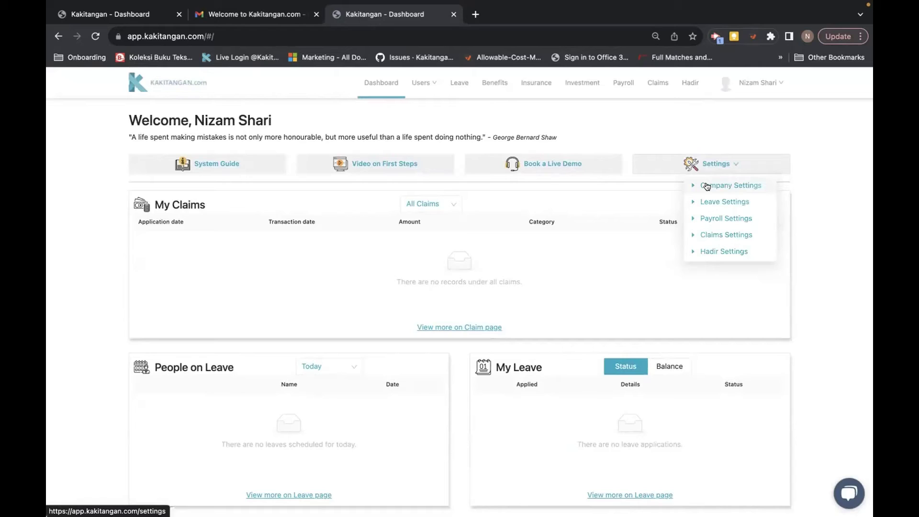
left_click(706, 186)
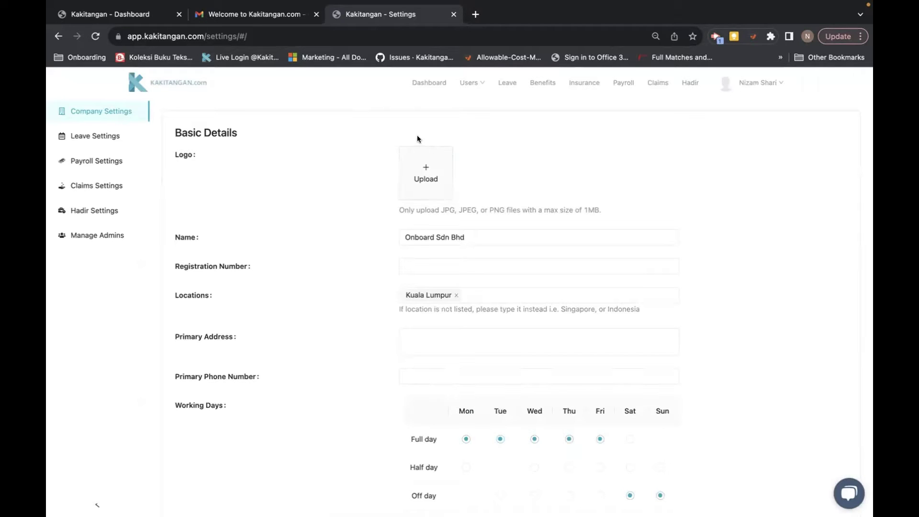
left_click(429, 172)
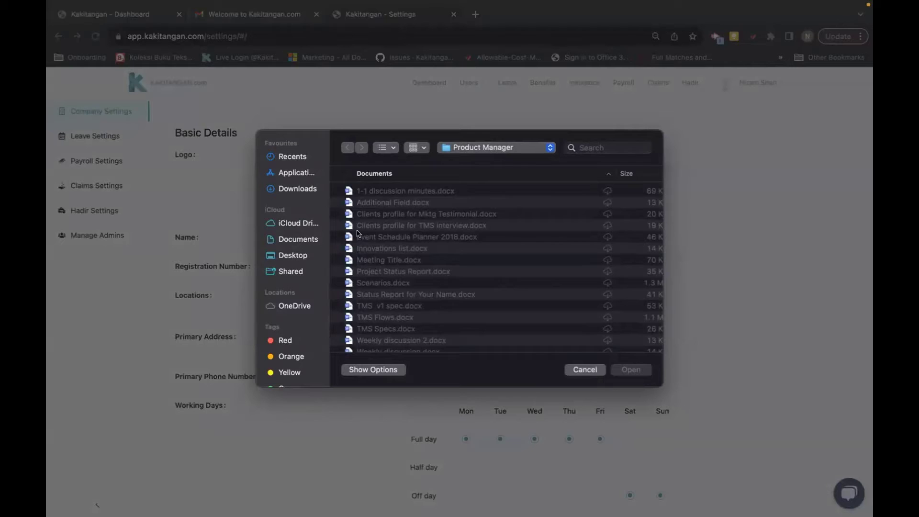
left_click(575, 370)
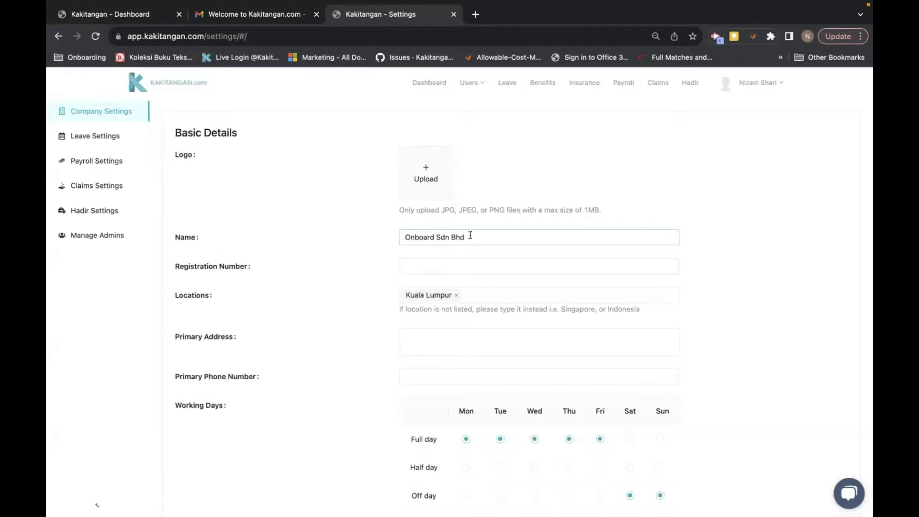
left_click(418, 267)
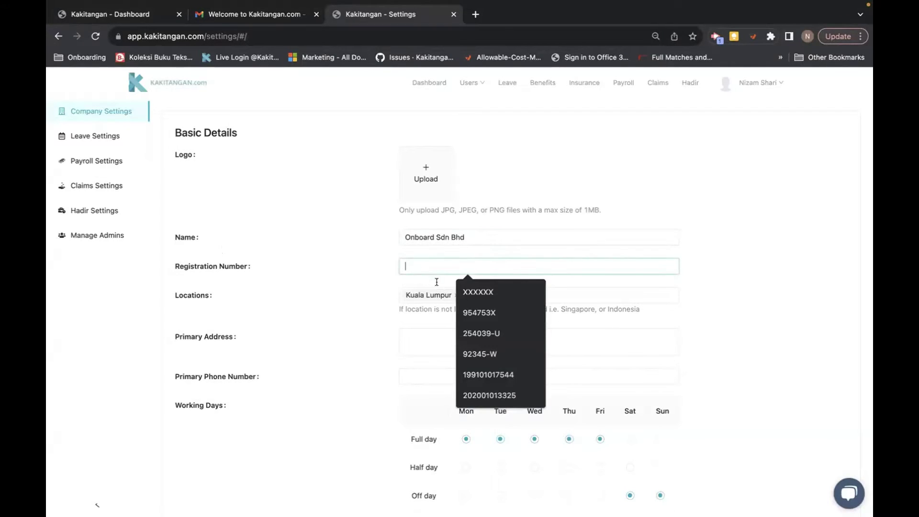
left_click(466, 311)
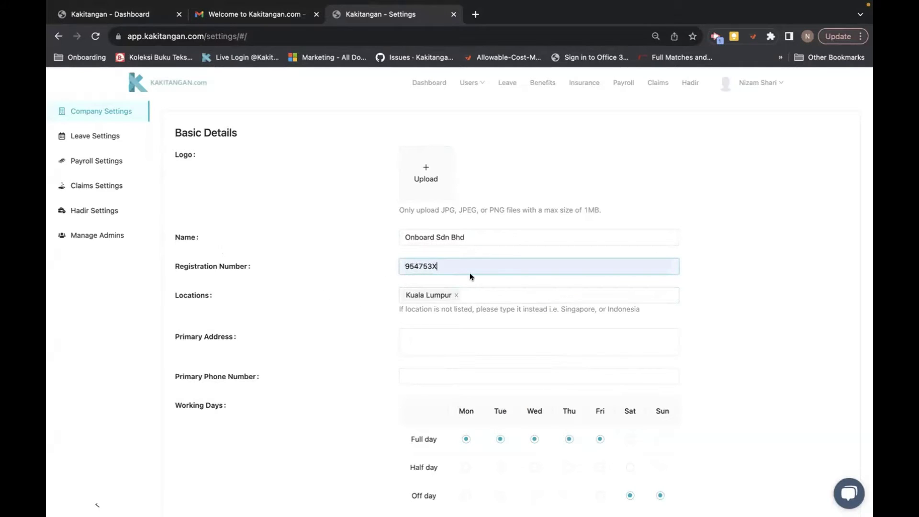
scroll(269, 338, "down", 2)
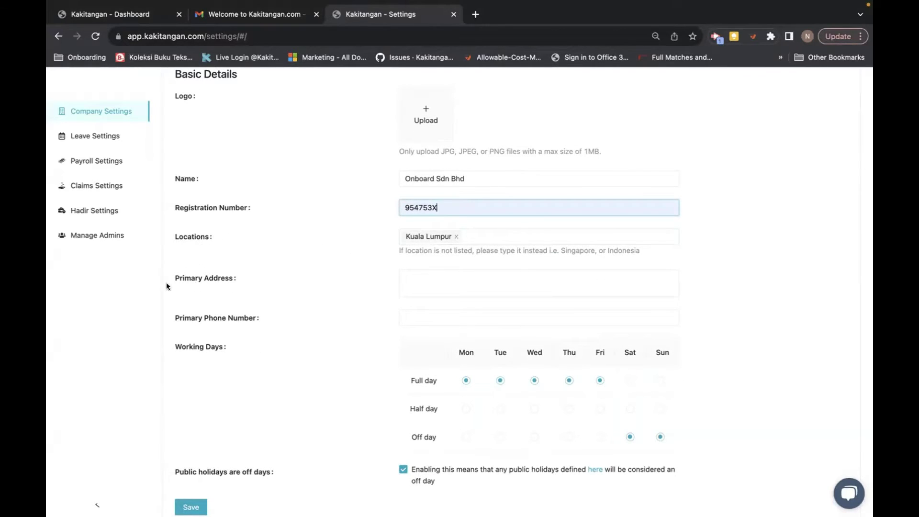
left_click(408, 277)
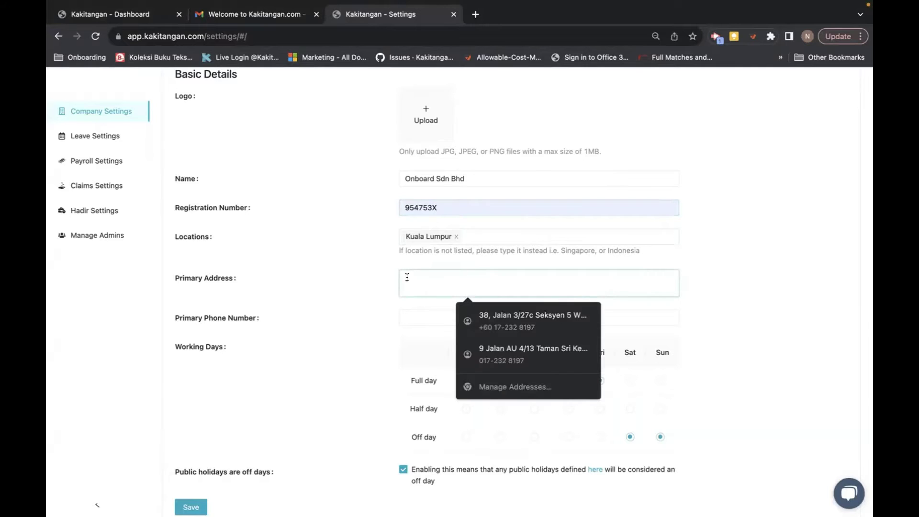
left_click(500, 318)
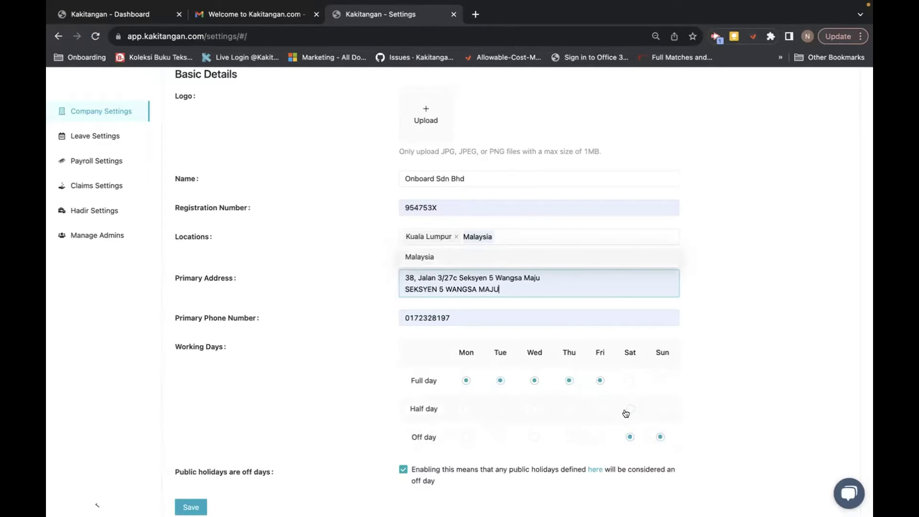
Step: Toggle Saturday to half day and back to off day, then save Basic Details
left_click(629, 409)
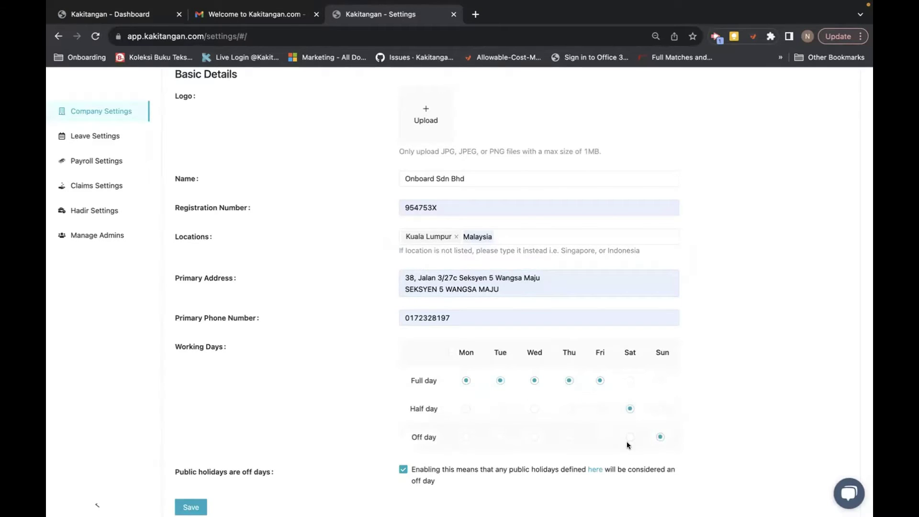
left_click(628, 438)
scroll(398, 391, "down", 4)
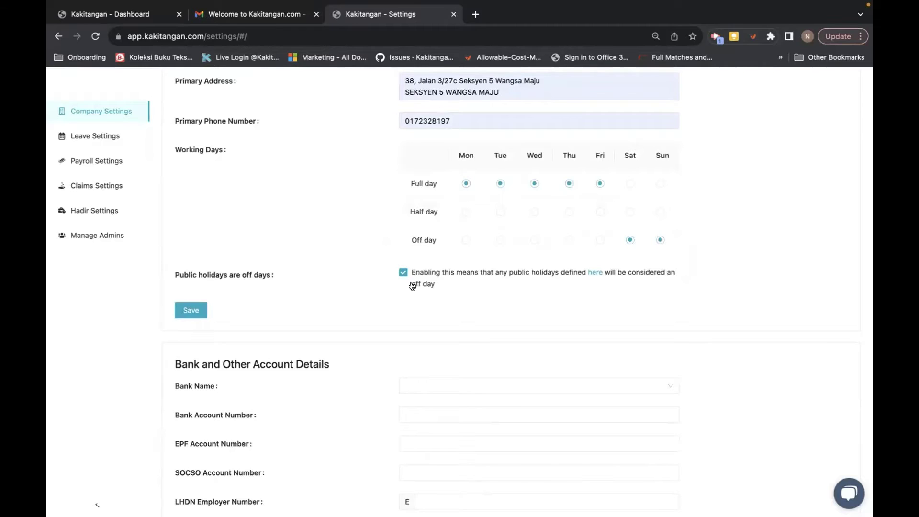
left_click(191, 310)
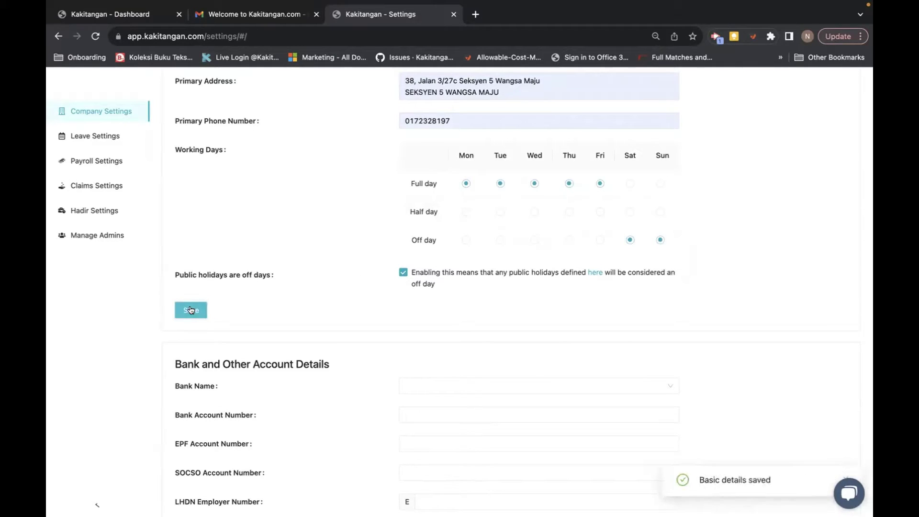
scroll(271, 318, "up", 4)
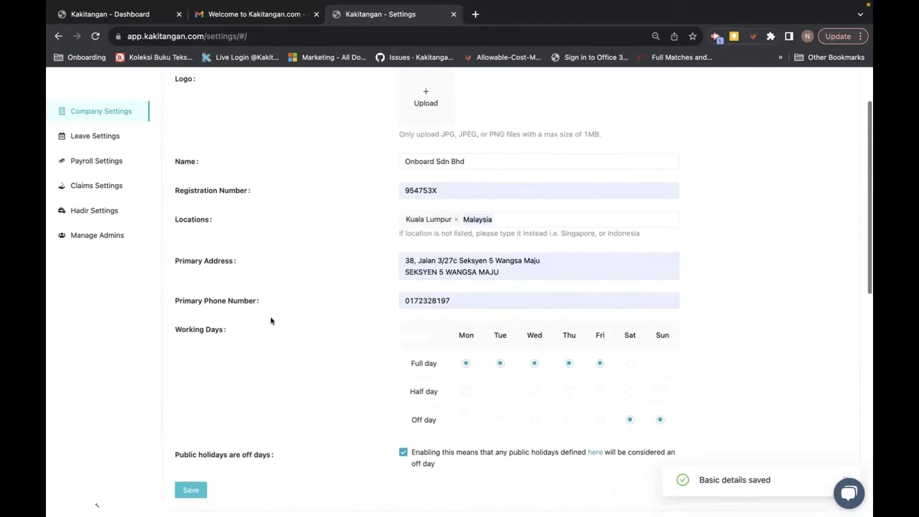
Step: Select MAYBANK as the company's bank in the Bank Name list
scroll(270, 321, "up", 2)
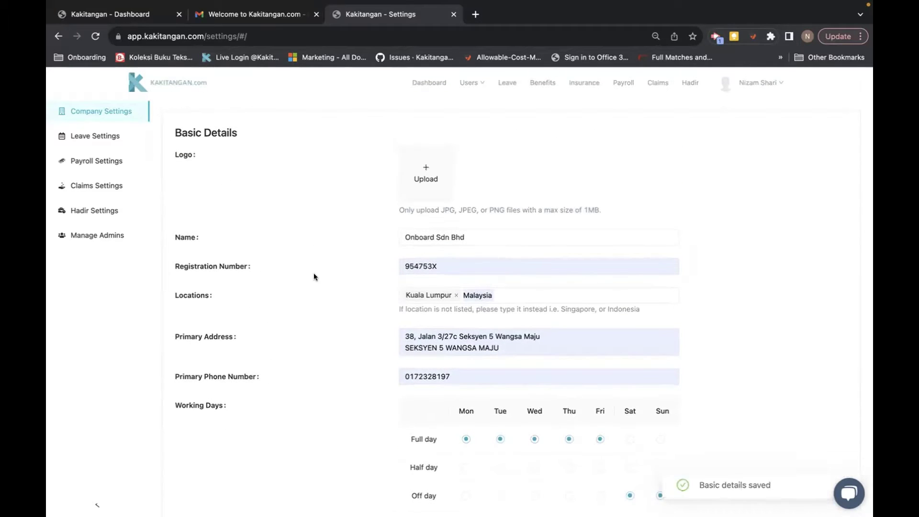
scroll(314, 273, "down", 10)
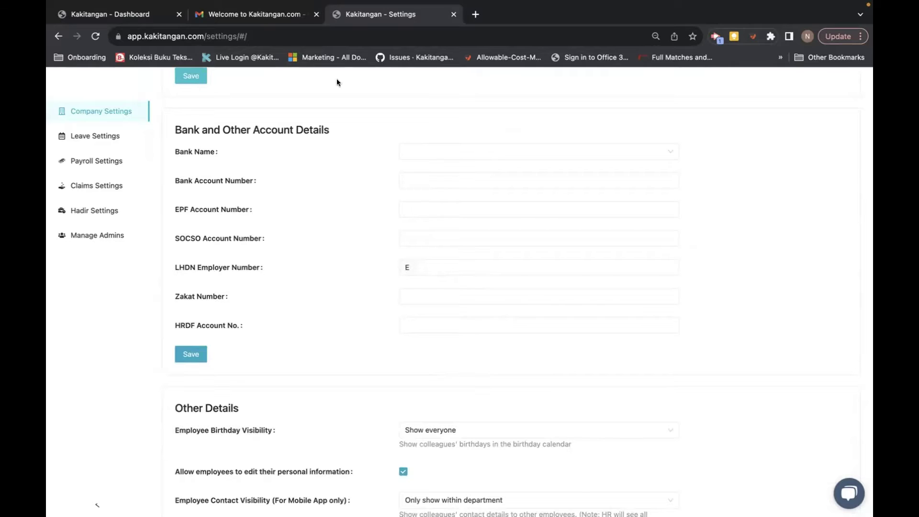
left_click(415, 150)
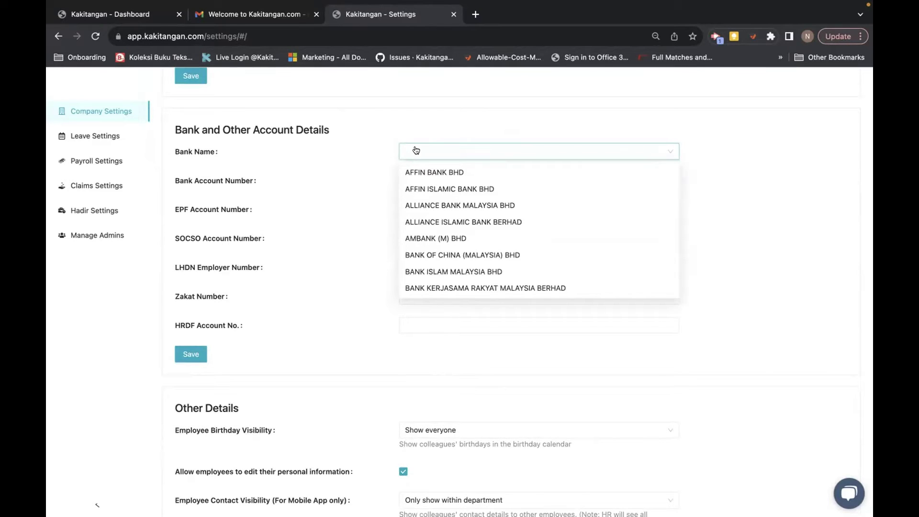
scroll(479, 252, "down", 5)
scroll(487, 282, "down", 4)
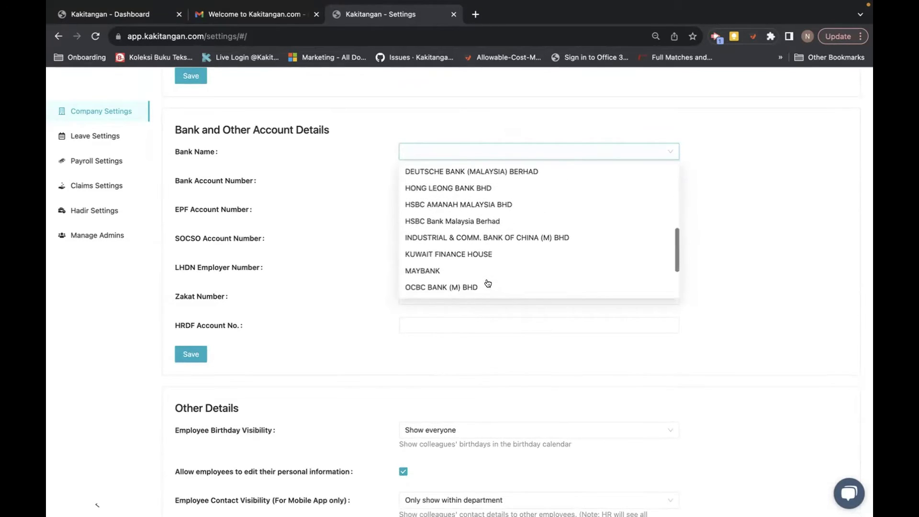
left_click(435, 255)
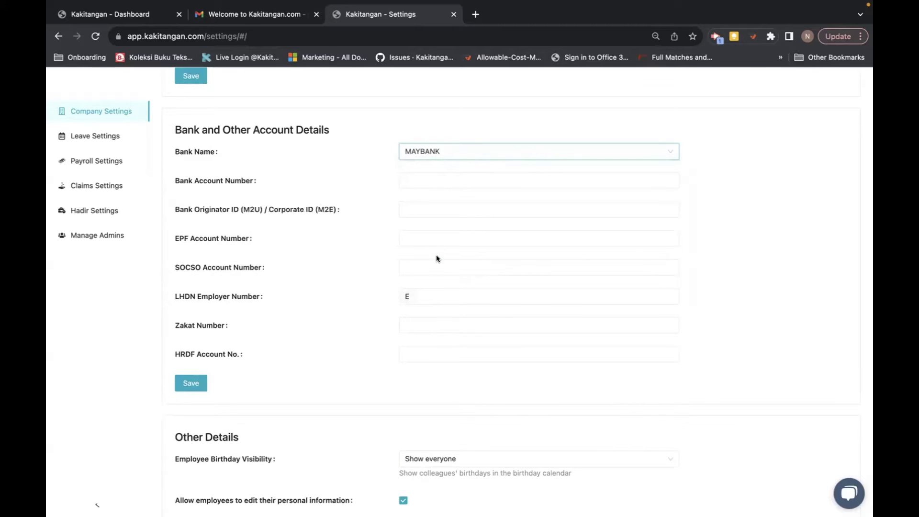
Step: Enter the company's bank account number
left_click(415, 176)
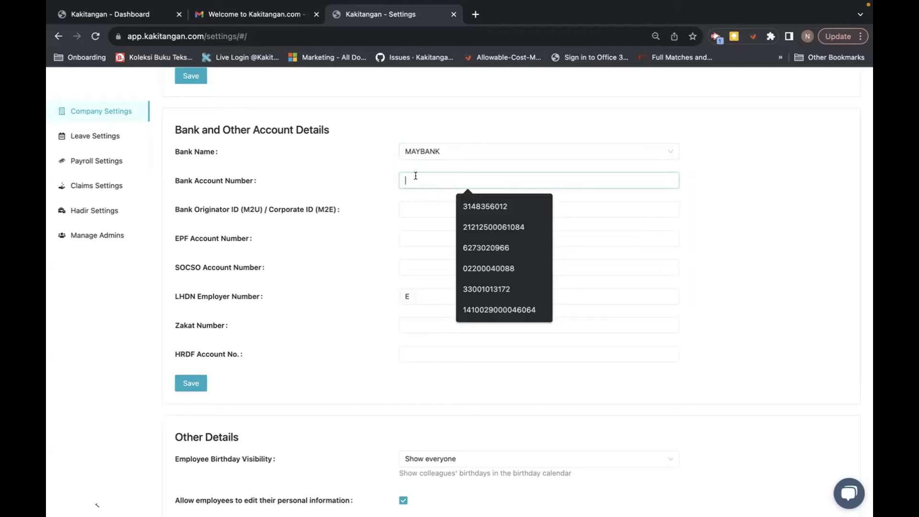
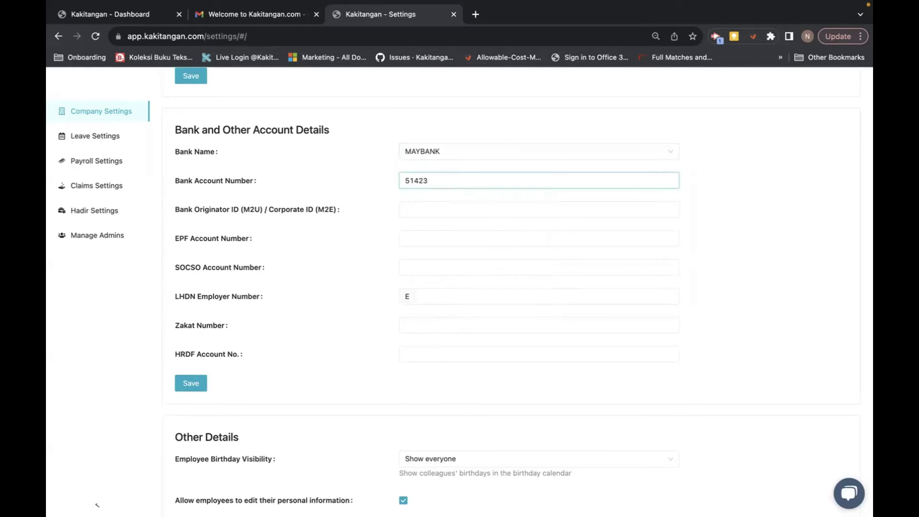
left_click(408, 210)
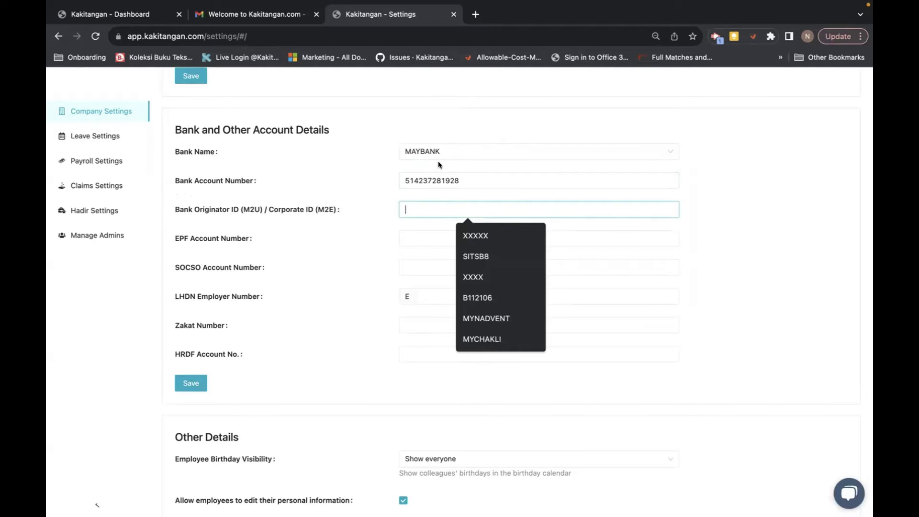
left_click(468, 154)
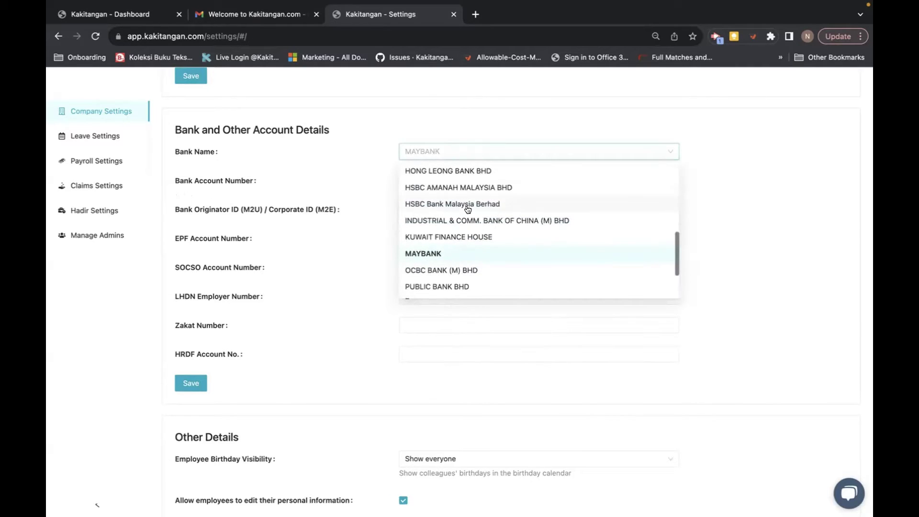
scroll(468, 209, "up", 5)
scroll(452, 246, "down", 3)
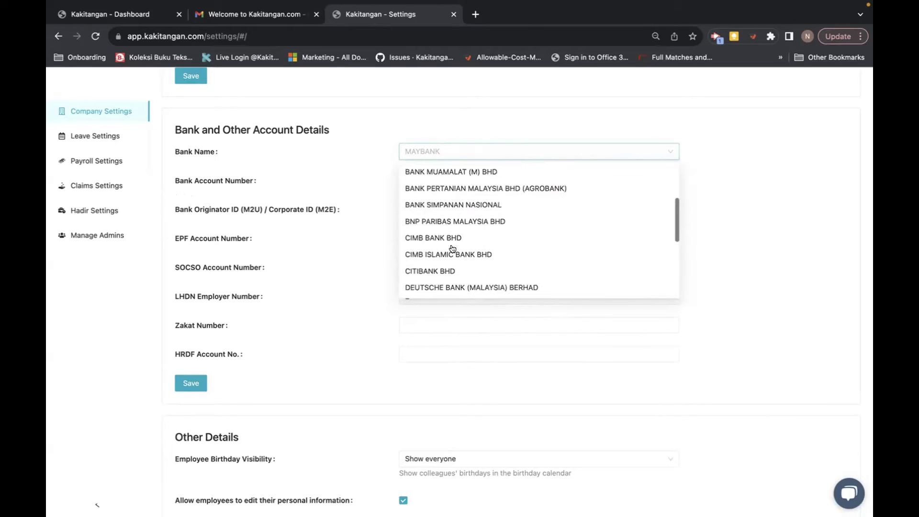
left_click(444, 238)
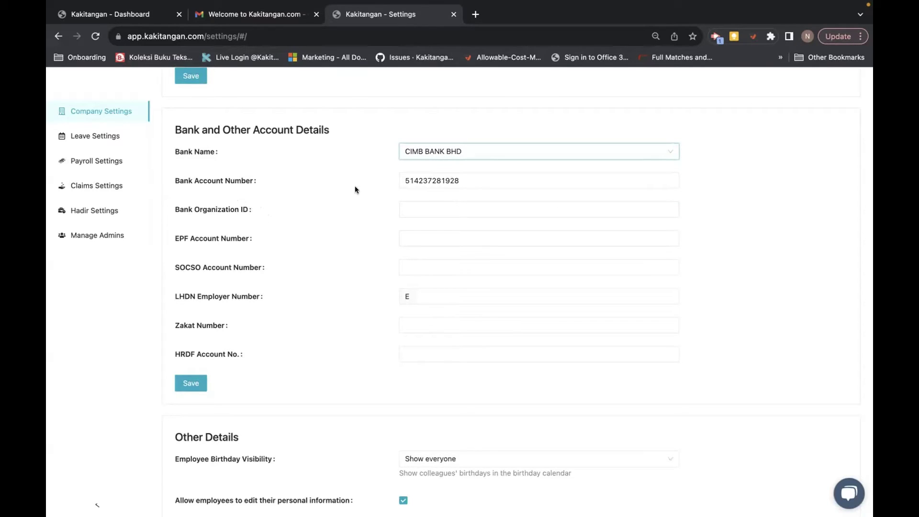
left_click(481, 152)
scroll(492, 232, "down", 5)
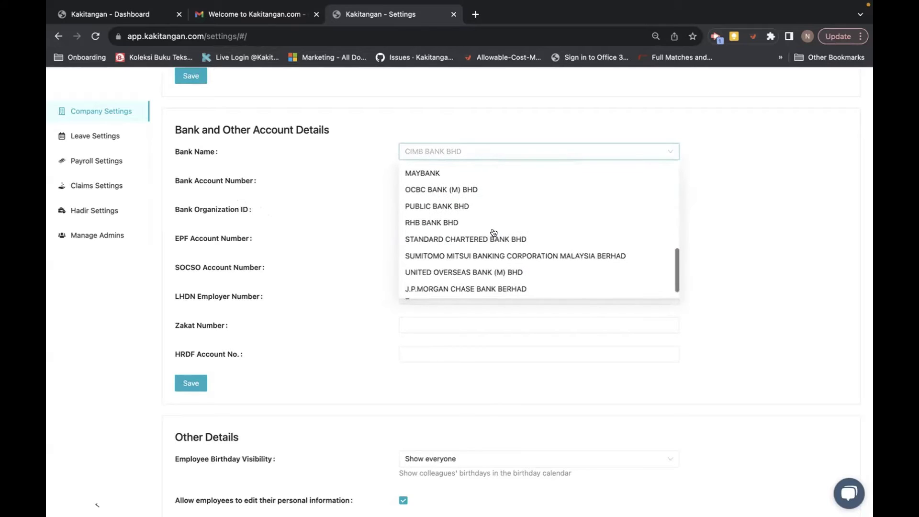
left_click(429, 172)
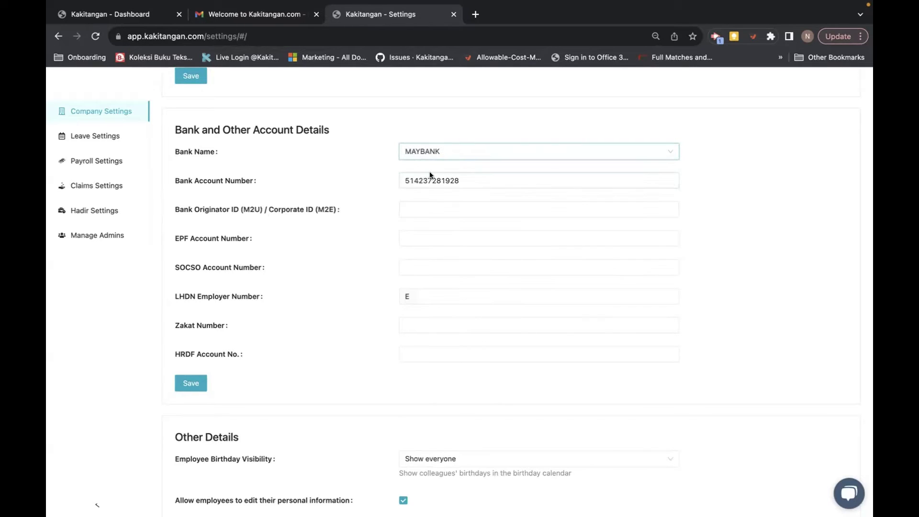
left_click(410, 209)
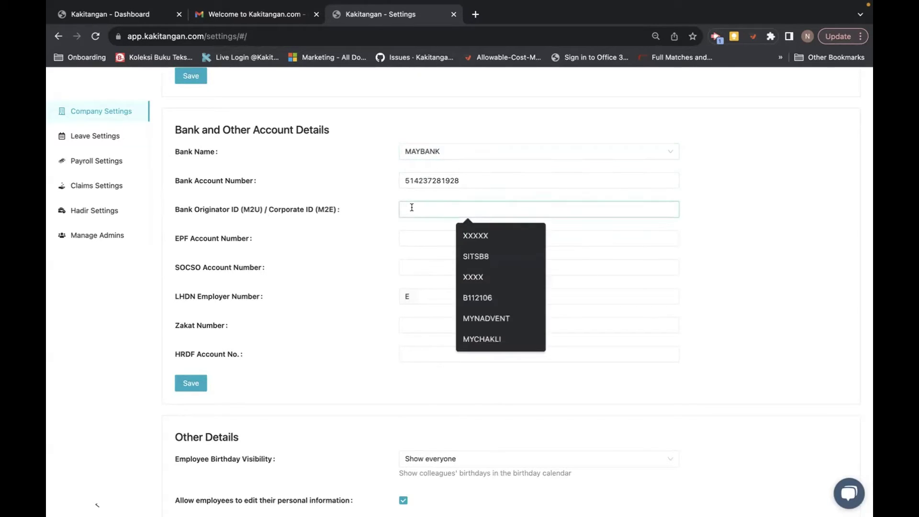
Step: Fill the Bank Originator ID, EPF and SOCSO numbers from saved autofill suggestions
left_click(478, 236)
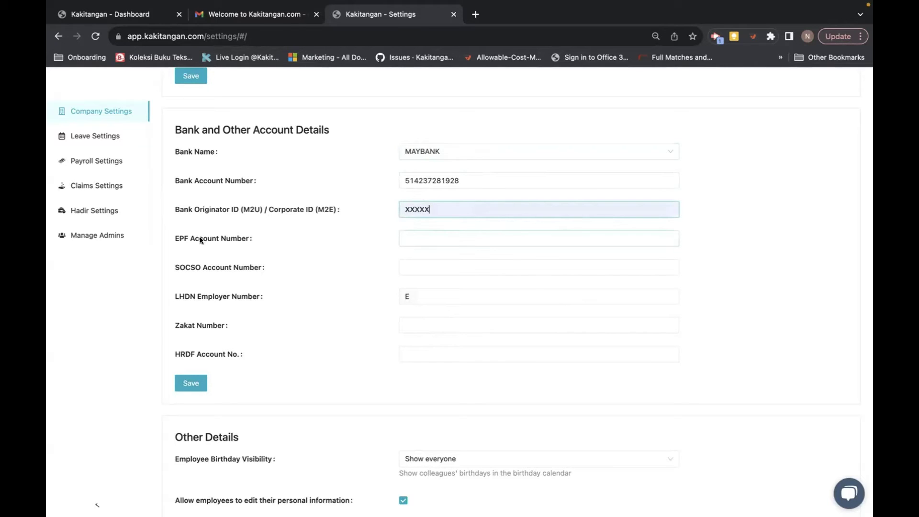
left_click(460, 240)
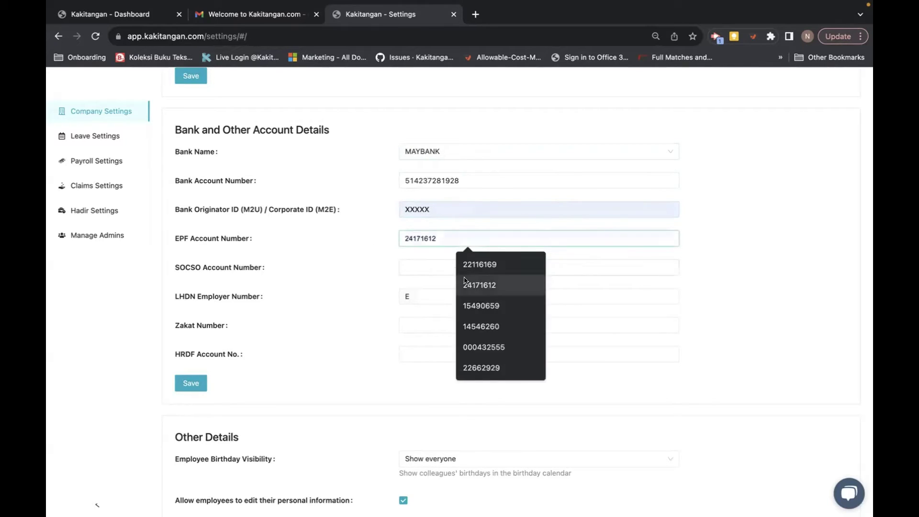
left_click(467, 283)
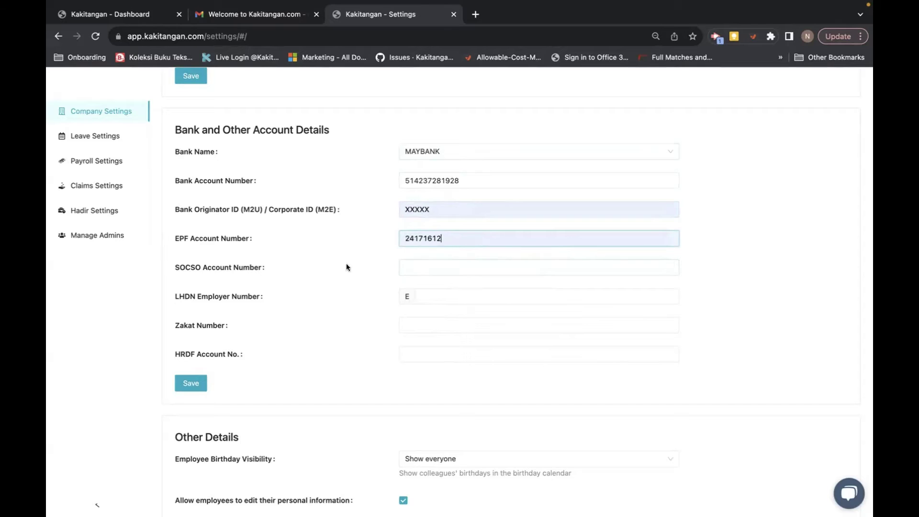
left_click(411, 261)
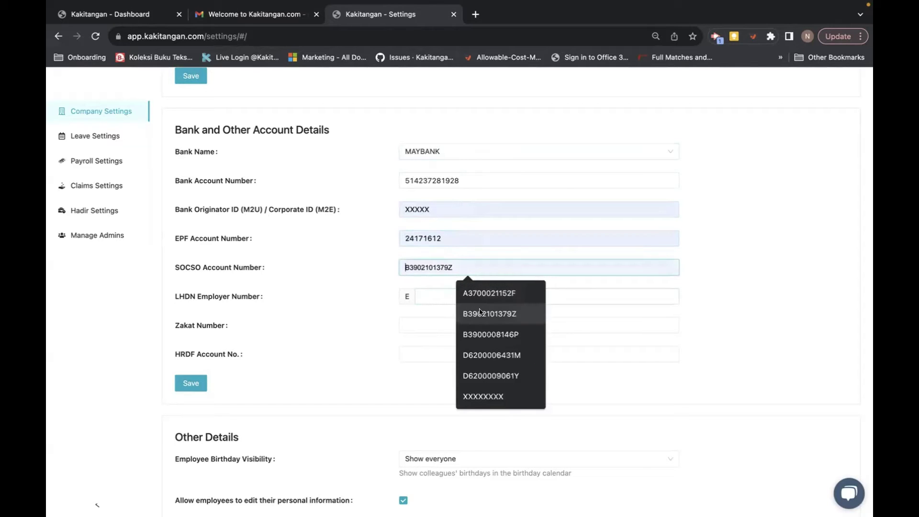
left_click(485, 292)
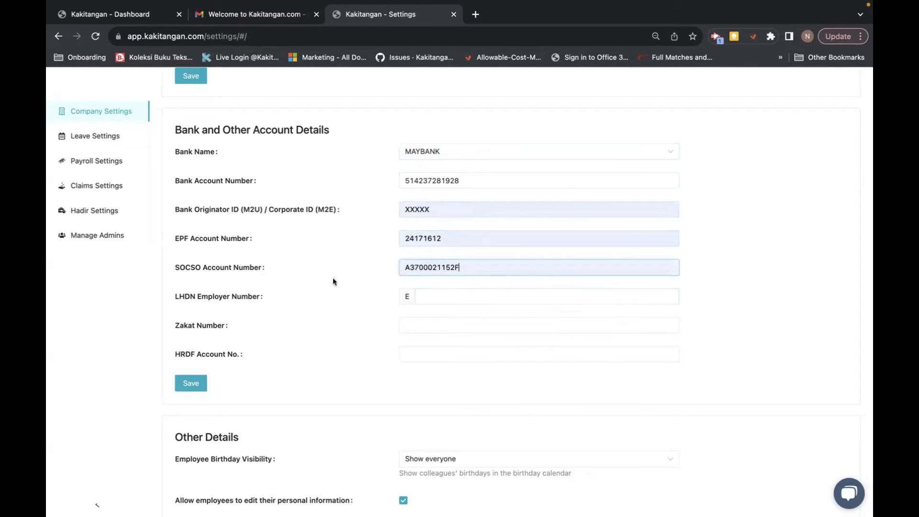
Step: Fill the LHDN employer number from a suggestion and save the bank and account details
left_click(439, 301)
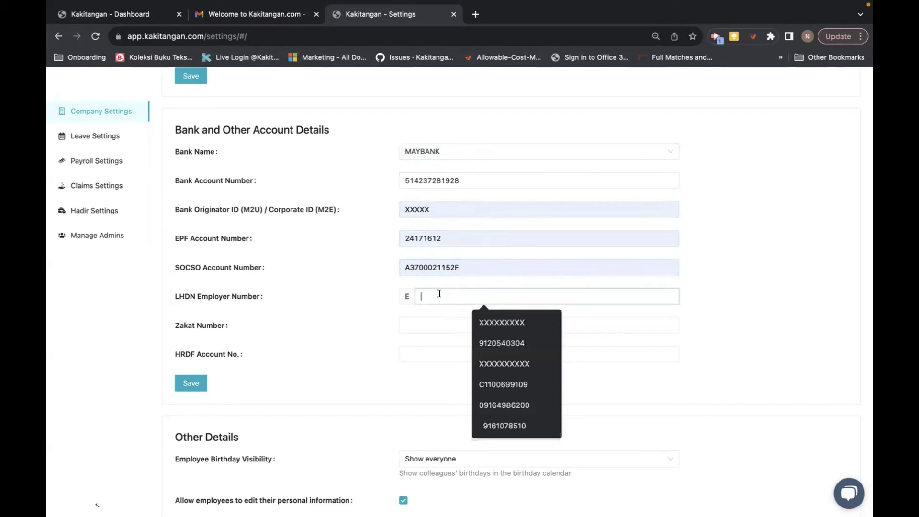
left_click(498, 344)
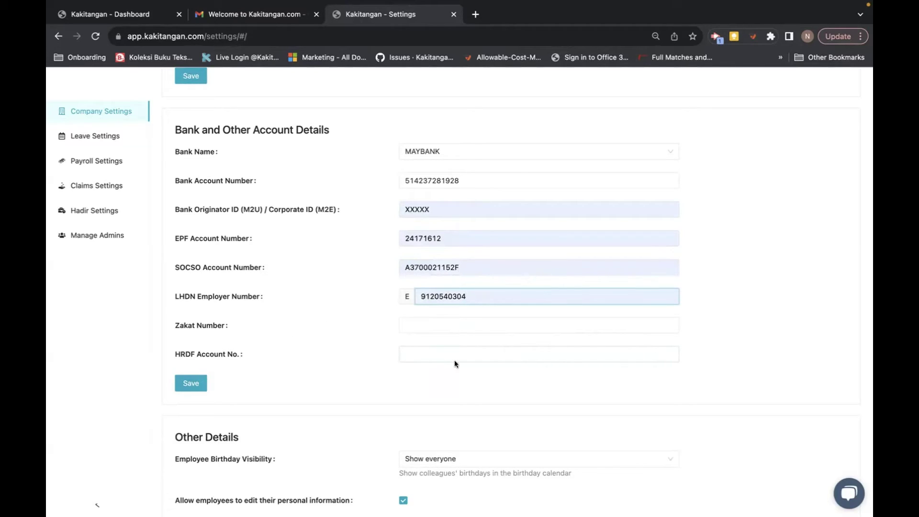
left_click(193, 384)
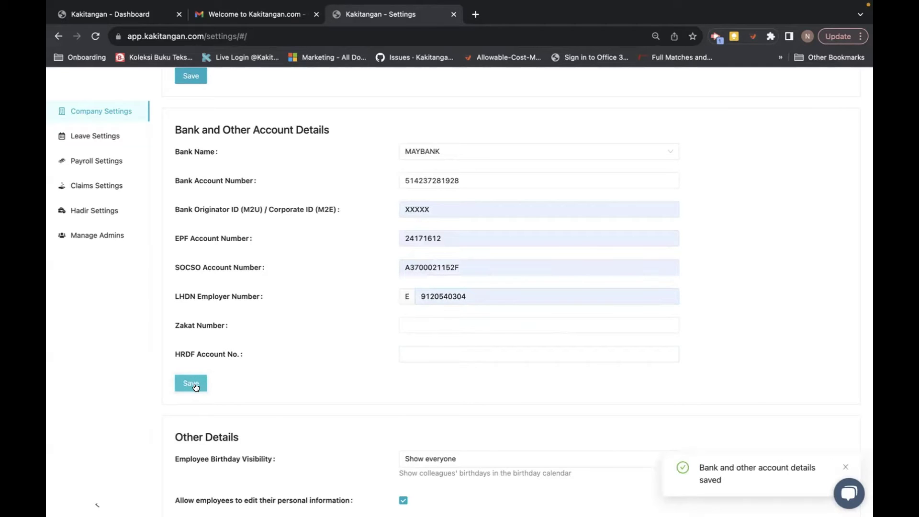
scroll(289, 387, "down", 5)
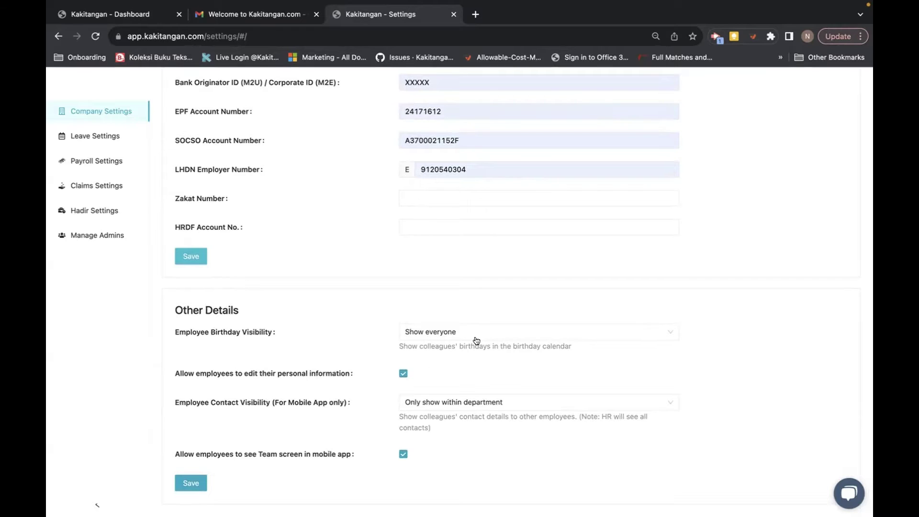
Step: Keep birthdays visible to everyone and stop employees editing their personal information
left_click(507, 334)
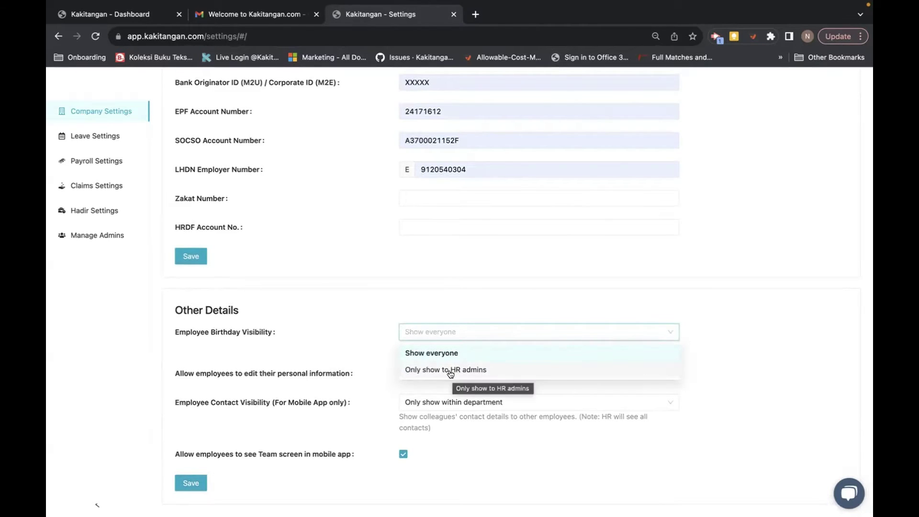
left_click(347, 355)
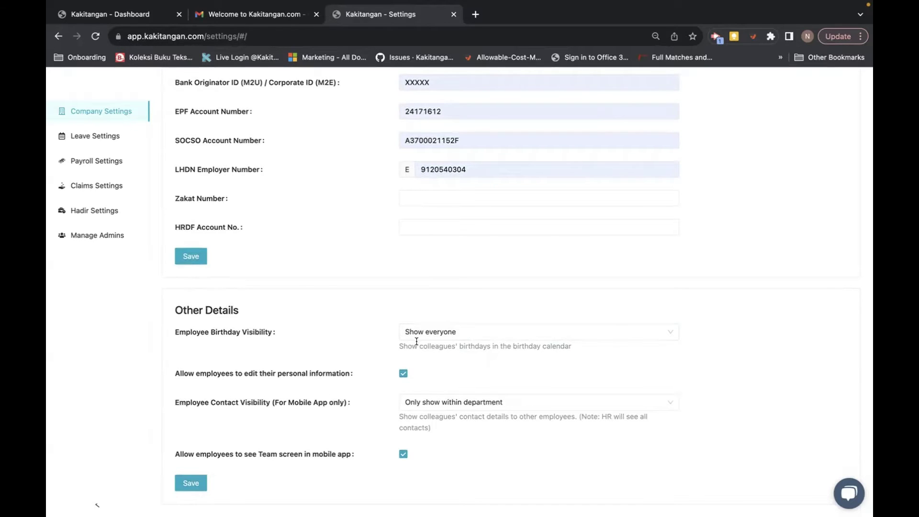
left_click(475, 335)
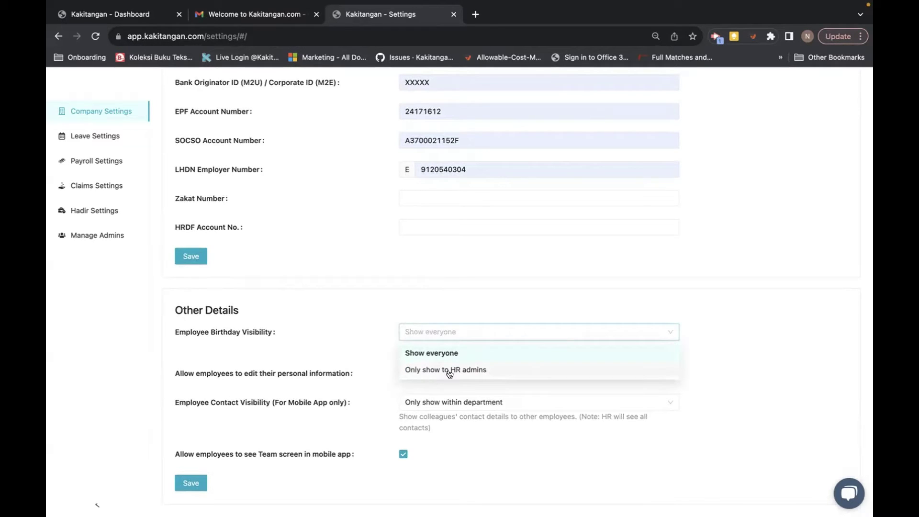
left_click(320, 337)
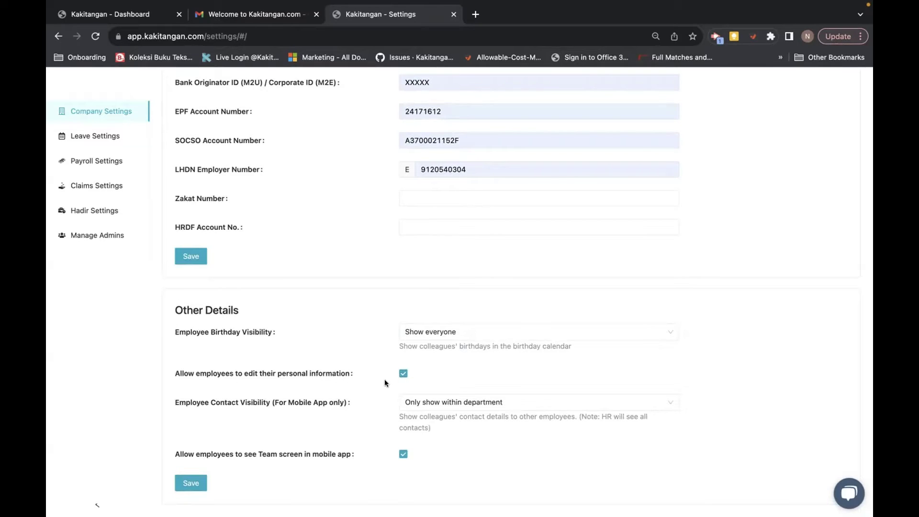
left_click(402, 373)
Step: Set Employee Contact Visibility to 'Hide from all' and save the Other Details
left_click(549, 406)
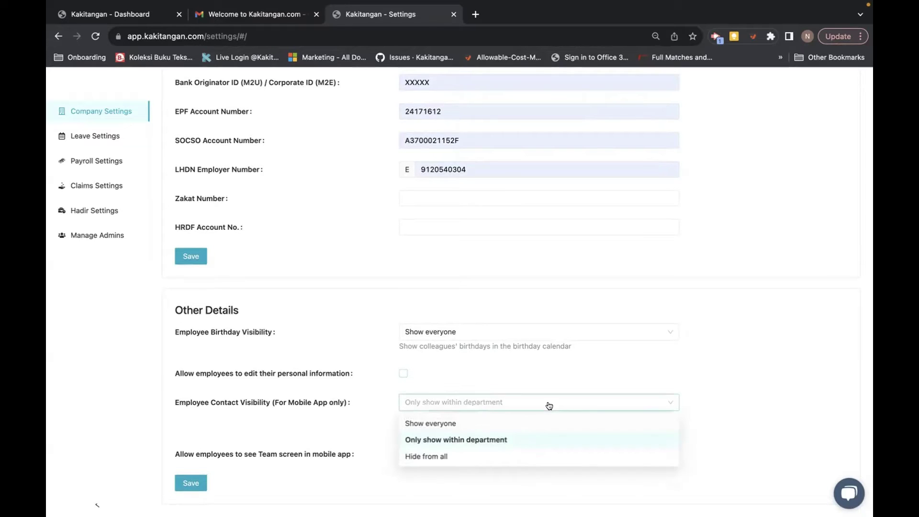
left_click(442, 456)
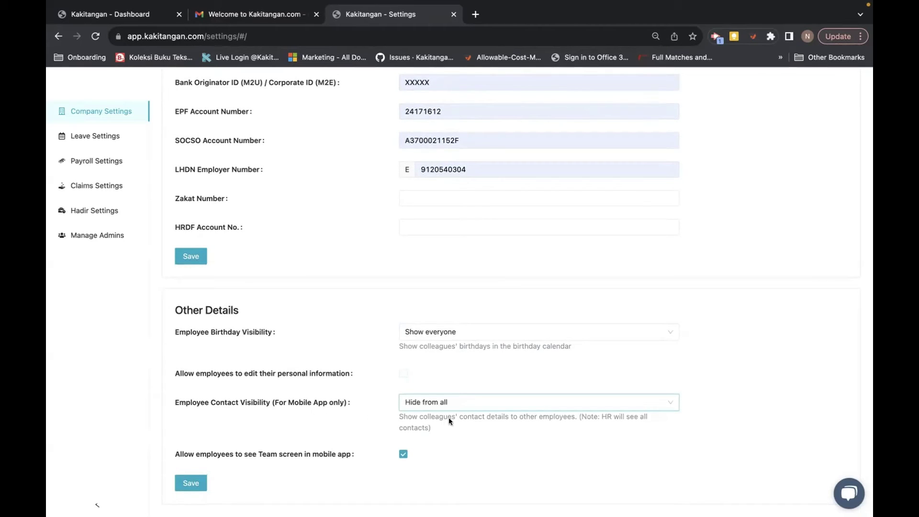
left_click(471, 401)
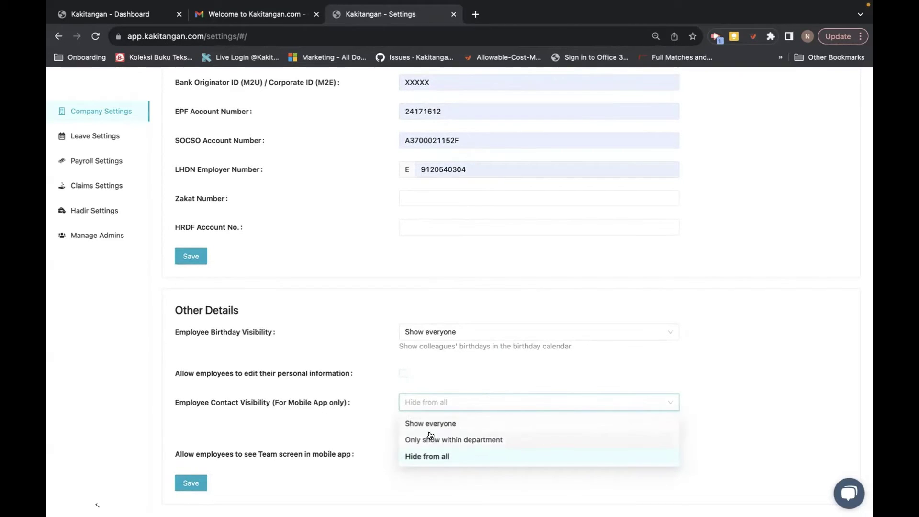
left_click(353, 424)
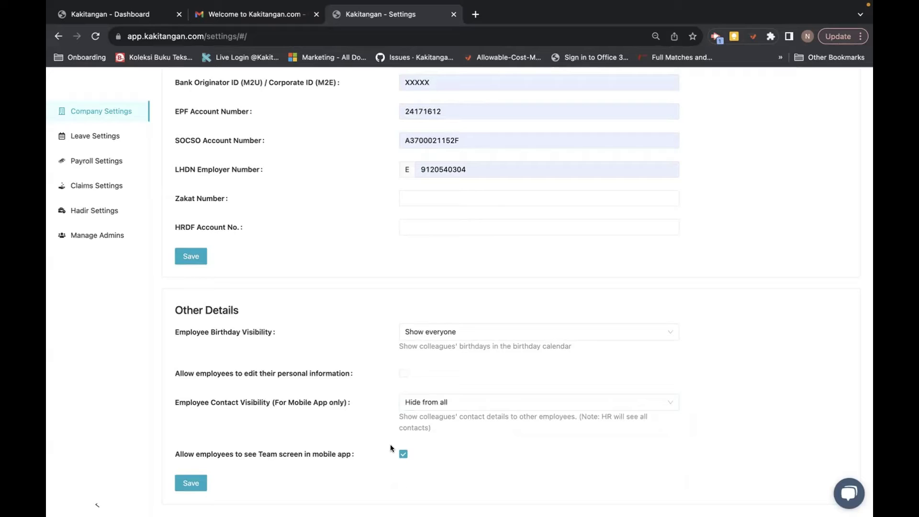
left_click(177, 480)
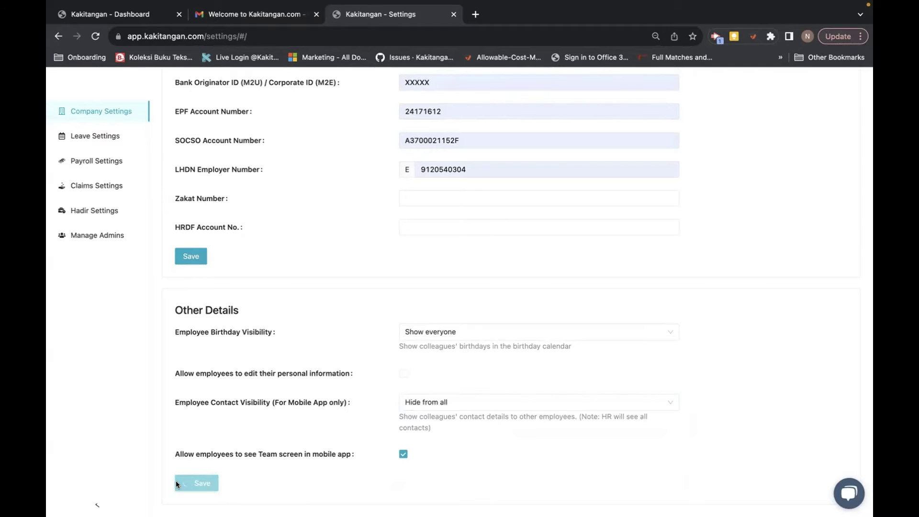
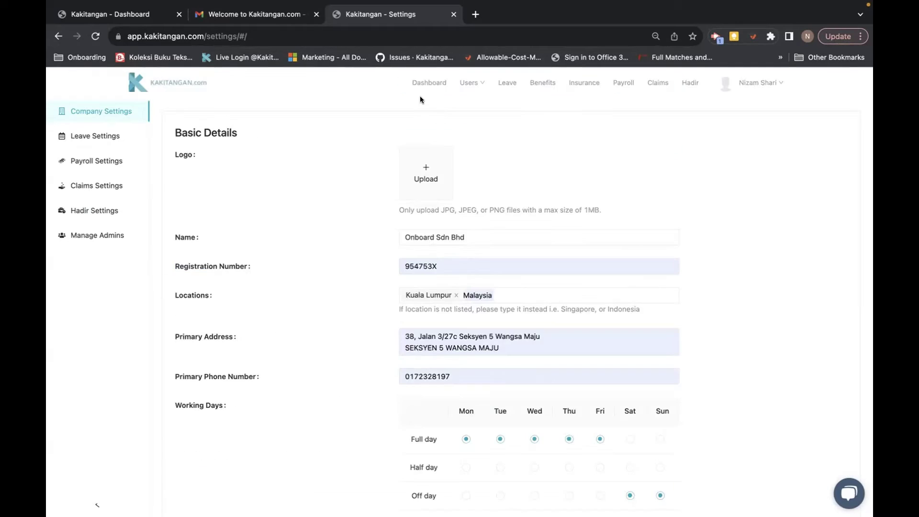
Step: Go from Settings to the Manage Team page via Users in the top navigation
left_click(471, 85)
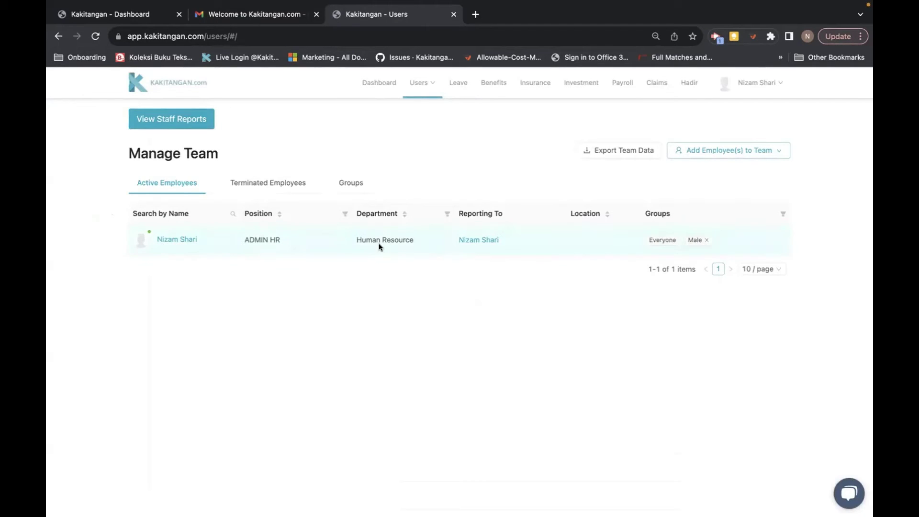
left_click(757, 152)
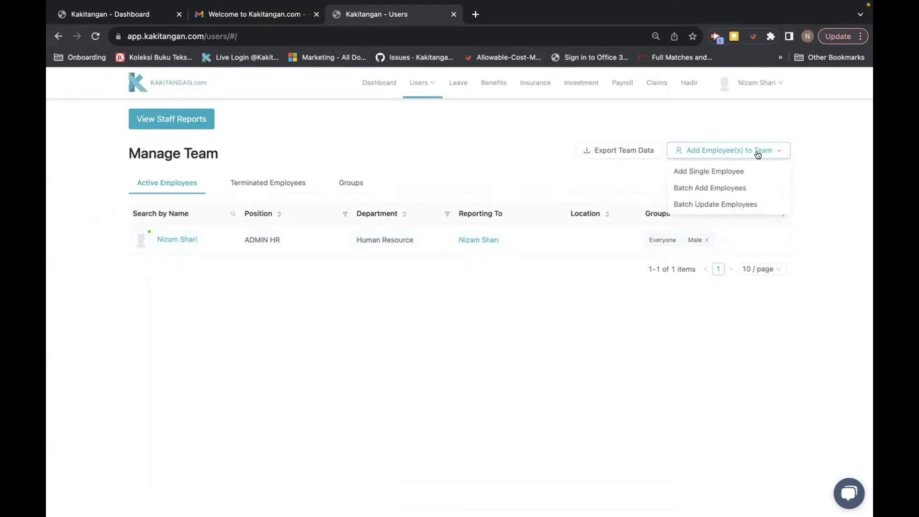
left_click(720, 171)
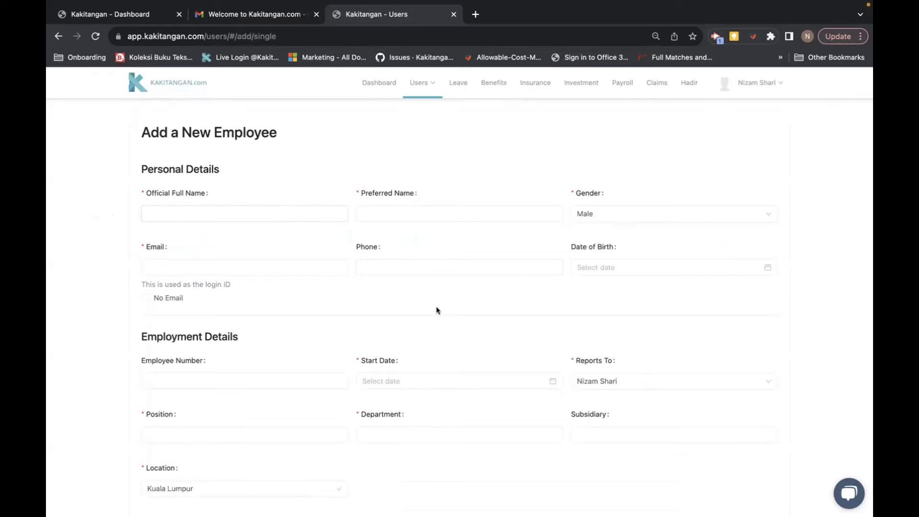
scroll(436, 309, "down", 3)
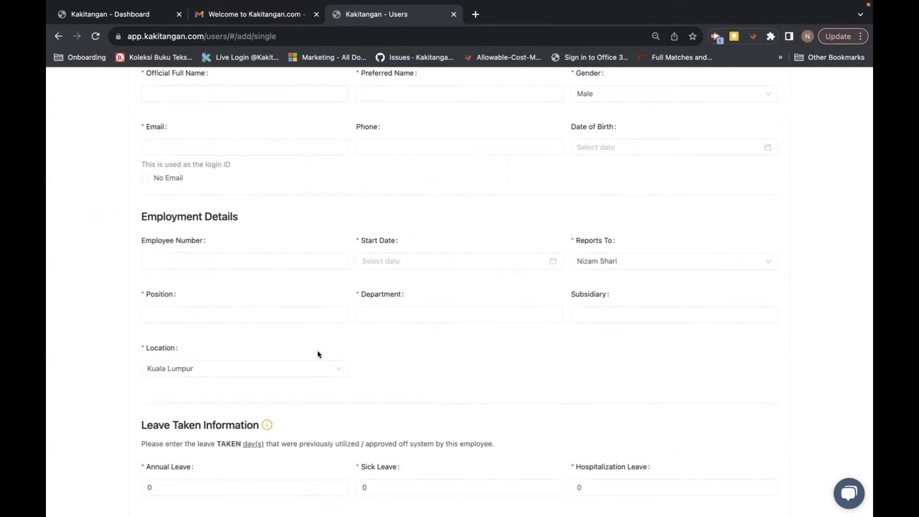
scroll(317, 350, "down", 6)
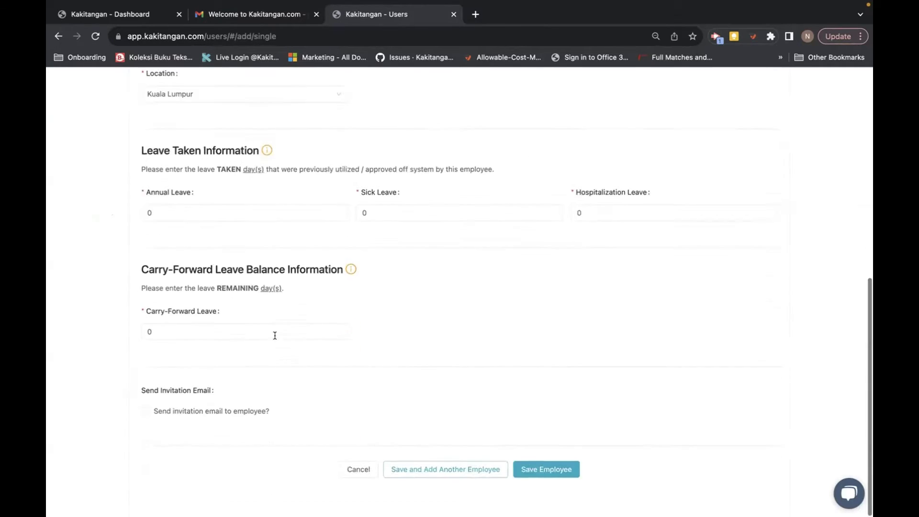
scroll(392, 309, "up", 1)
scroll(392, 310, "up", 8)
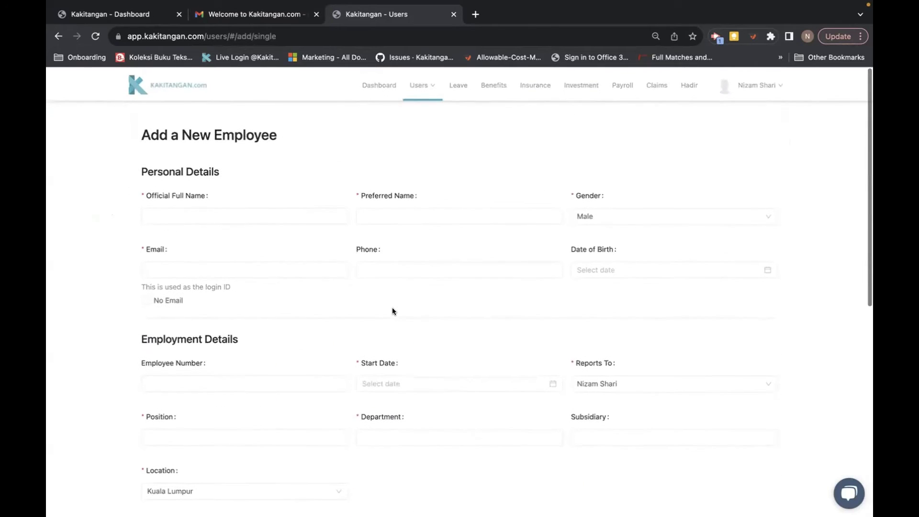
left_click(415, 90)
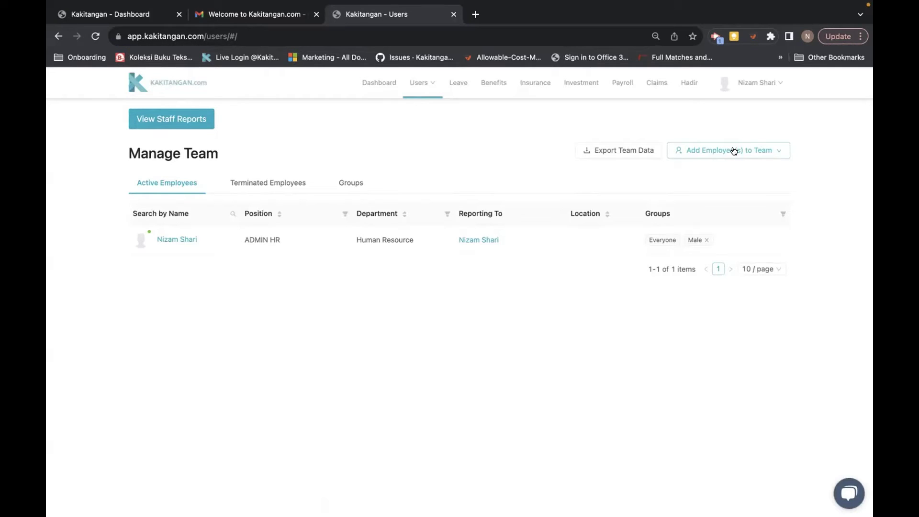
Step: Open the Batch Add Employees import page, then switch to the employees Excel workbook
left_click(734, 151)
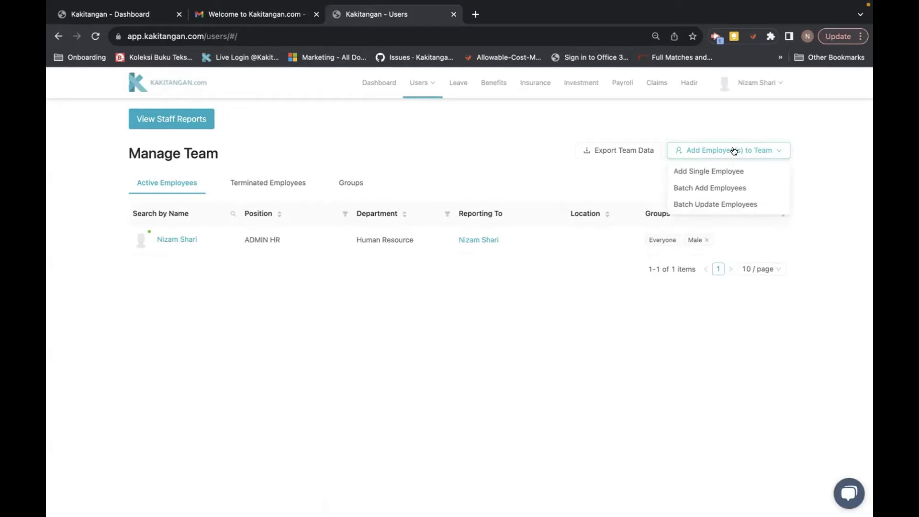
left_click(685, 189)
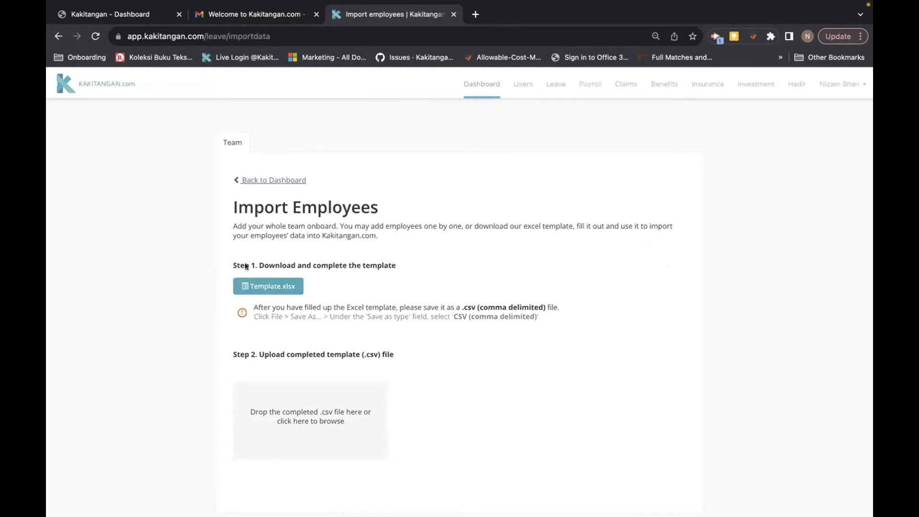
key("ctrl+Right")
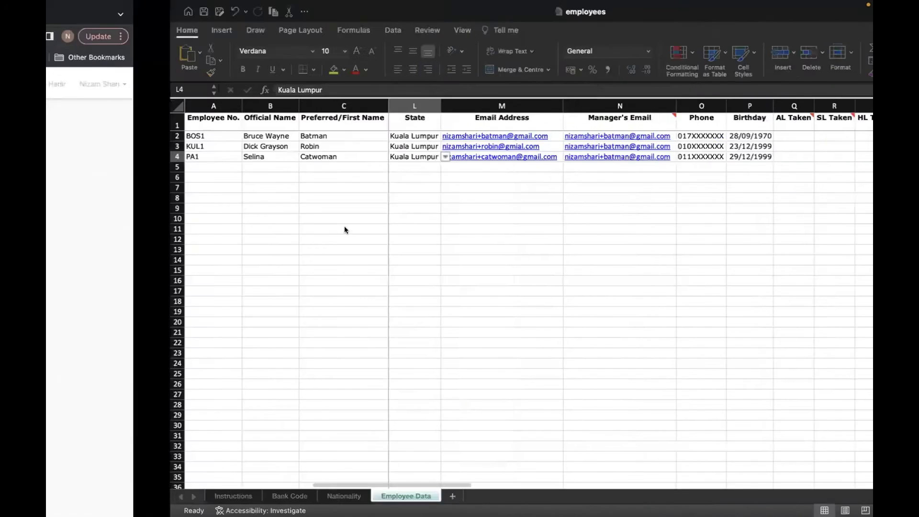
key("Left")
key("Left")
key("Left")
key("Left")
key("Left")
key("Left")
key("Left")
key("Left")
key("Left")
key("Left")
key("Left")
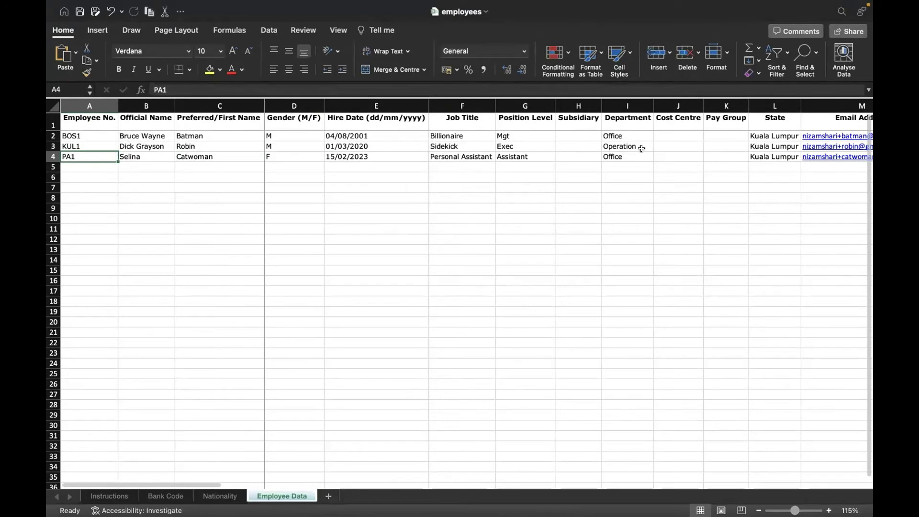
scroll(625, 148, "right", 2)
scroll(625, 149, "left", 2)
scroll(622, 195, "right", 5)
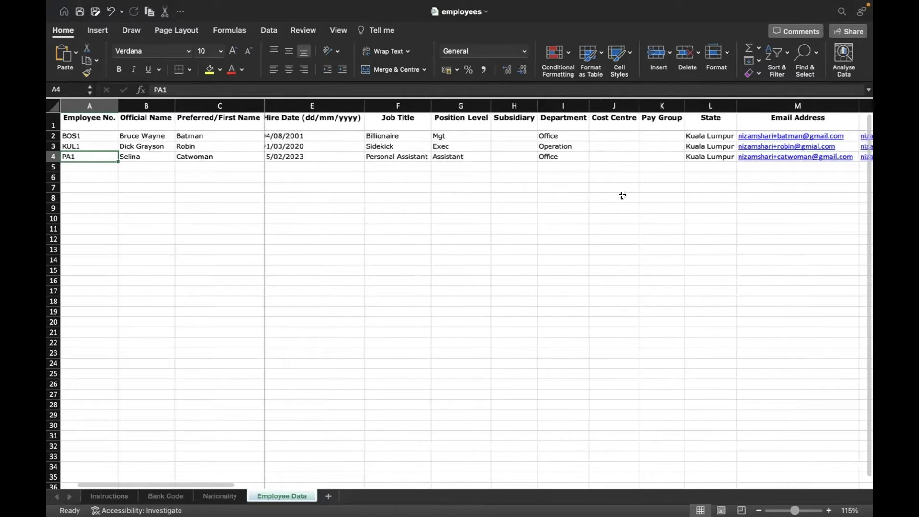
scroll(622, 195, "right", 3)
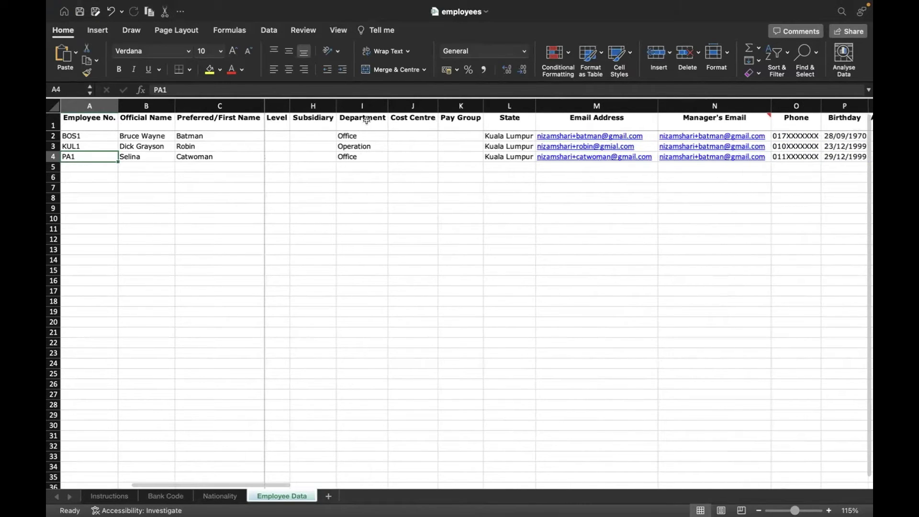
scroll(386, 161, "left", 8)
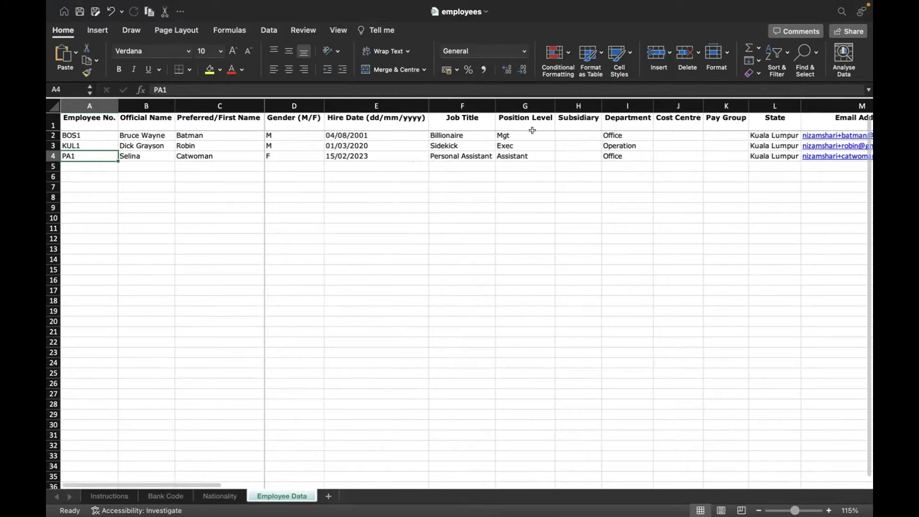
scroll(534, 170, "right", 1)
scroll(535, 170, "right", 5)
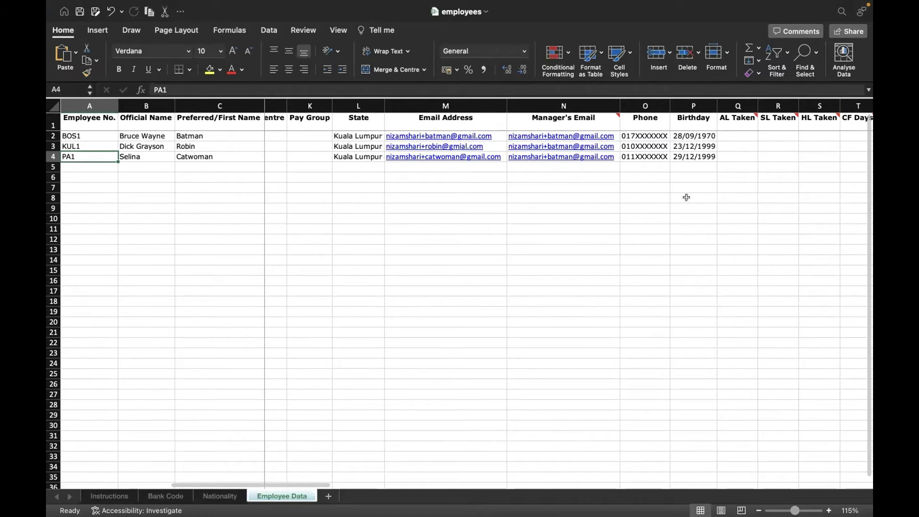
scroll(690, 200, "right", 2)
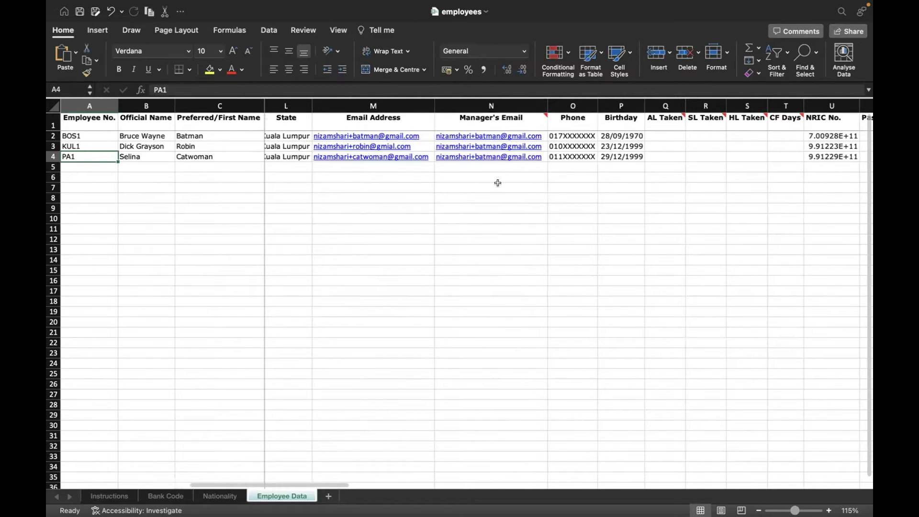
scroll(638, 216, "right", 2)
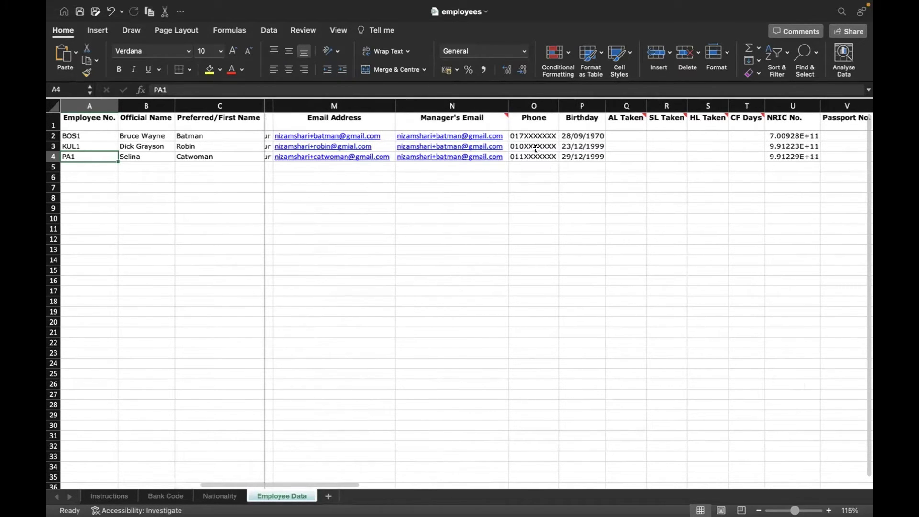
scroll(578, 160, "right", 4)
Step: Enter row 5's NRIC number and format the NRIC No. column to show full numbers
left_click(622, 166)
left_click(622, 167)
key("ctrl+space")
key("ctrl+1")
left_click(835, 418)
scroll(582, 169, "right", 4)
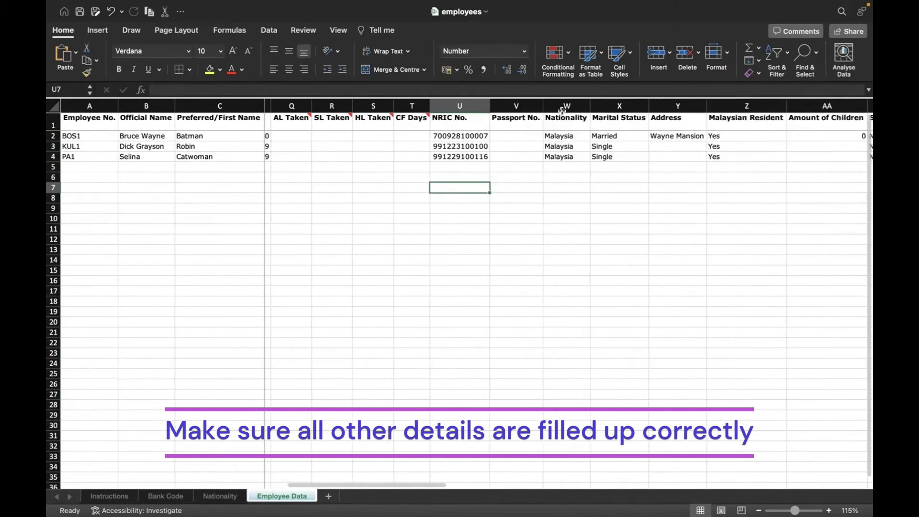
Step: Move across to the bank details columns and check the Bank Code reference sheet
left_click(582, 170)
scroll(579, 158, "right", 3)
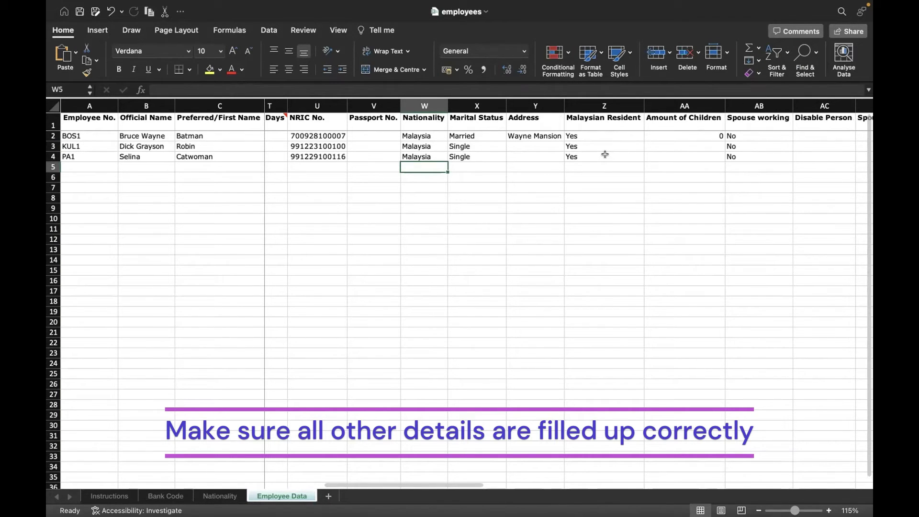
key("Up")
key("Right")
key("Right")
key("Right")
key("Right")
key("Right")
key("Right")
key("Right")
key("Right")
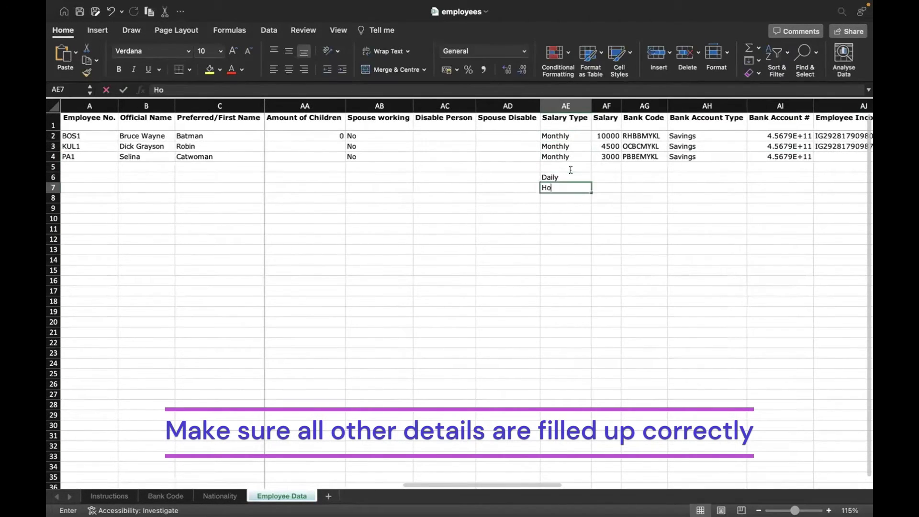
key("Up")
key("Right")
key("Right")
left_click(165, 496)
left_click(282, 496)
Step: Format the Bank Account # column as Number with 0 decimals
left_click(780, 106)
right_click(778, 184)
left_click(784, 293)
left_click(560, 197)
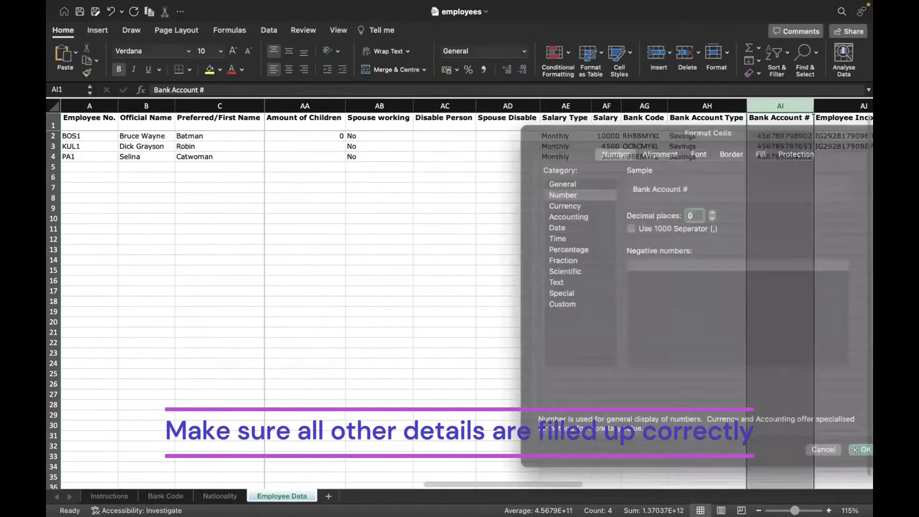
left_click(867, 447)
scroll(378, 147, "right", 10)
Step: Fill Bank Transfer, Pay HRDF Yes and Full Time down for all three employees
left_click(653, 136)
left_click_drag(690, 141, 689, 162)
left_click(712, 136)
left_click_drag(735, 141, 727, 162)
left_click(789, 136)
left_click(813, 136)
left_click(813, 136)
left_click_drag(809, 141, 808, 162)
scroll(526, 239, "right", 4)
Step: Set Employment Status to Active - Confirmed through KUL1 and Active - Probation for PA1
left_click(658, 136)
left_click_drag(697, 141, 692, 146)
left_click(704, 159)
left_click(670, 157)
left_click(702, 157)
left_click(660, 185)
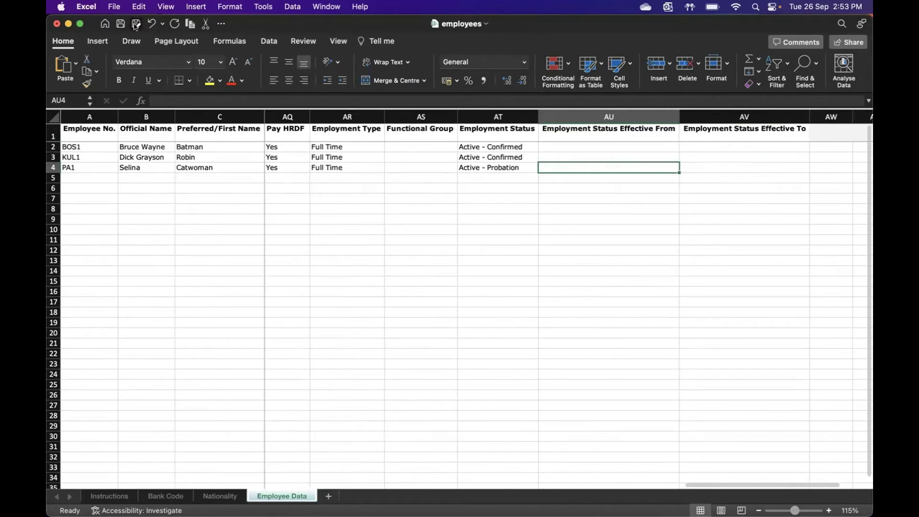
Step: Save the Employee Data sheet alone as employees.csv in CSV UTF-8 format to Downloads
left_click(136, 25)
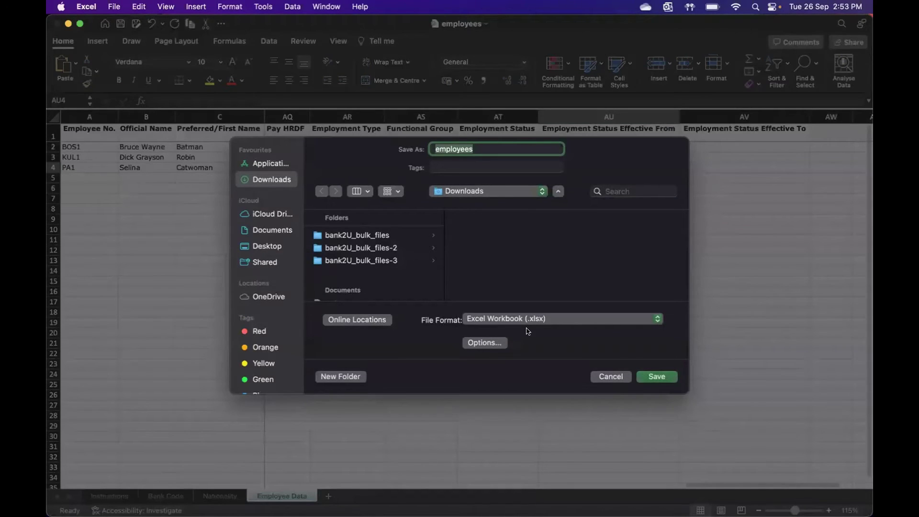
left_click(587, 319)
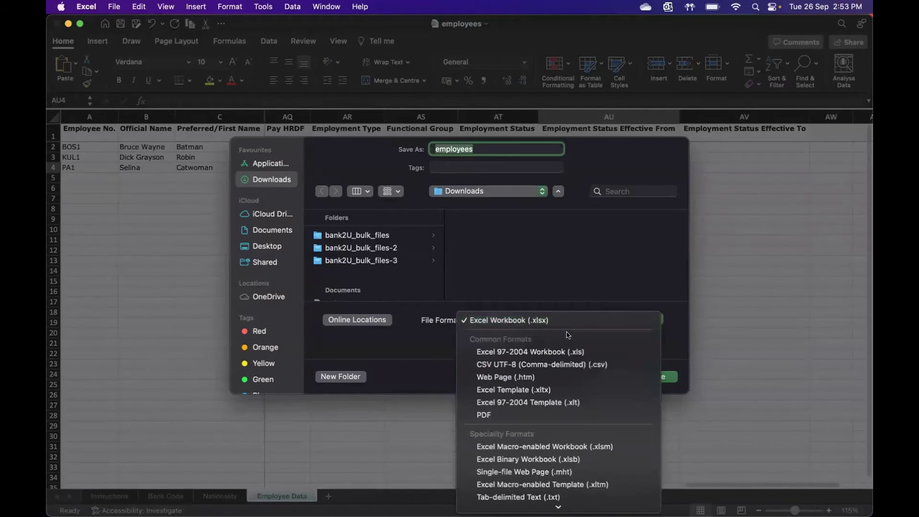
left_click(548, 365)
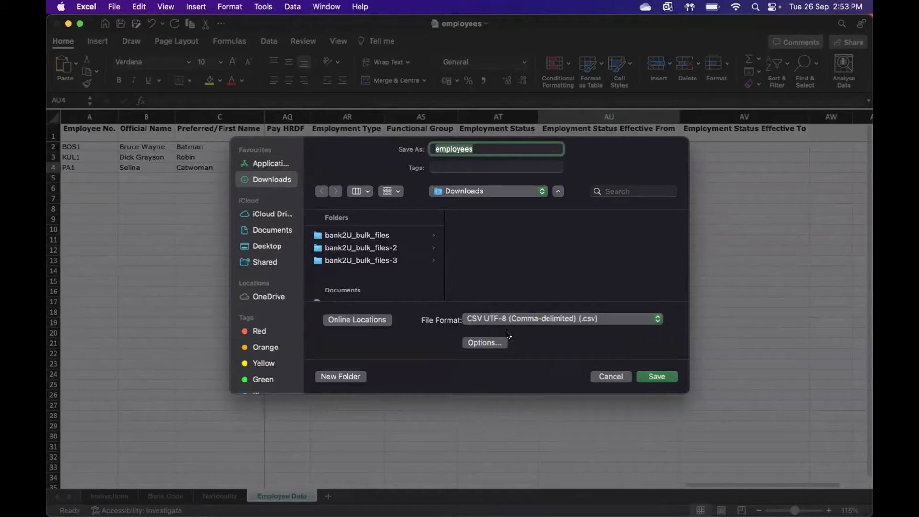
left_click(655, 376)
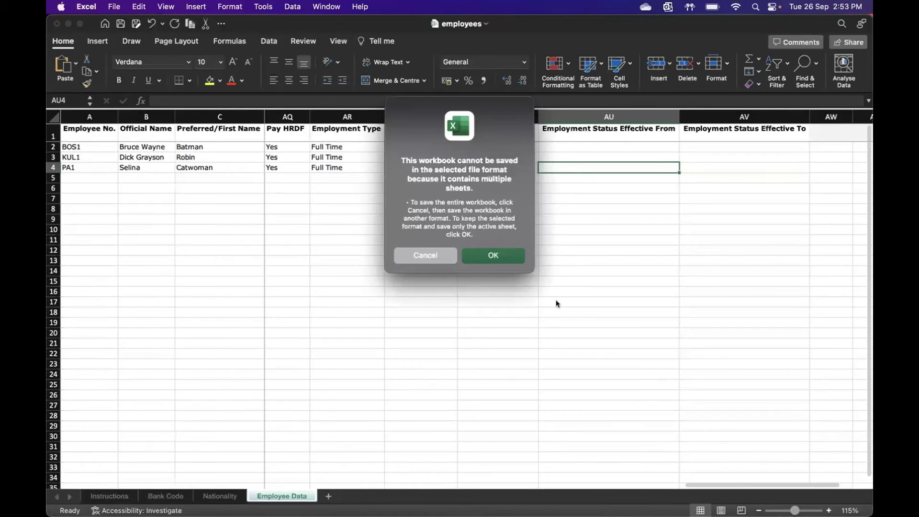
left_click(486, 255)
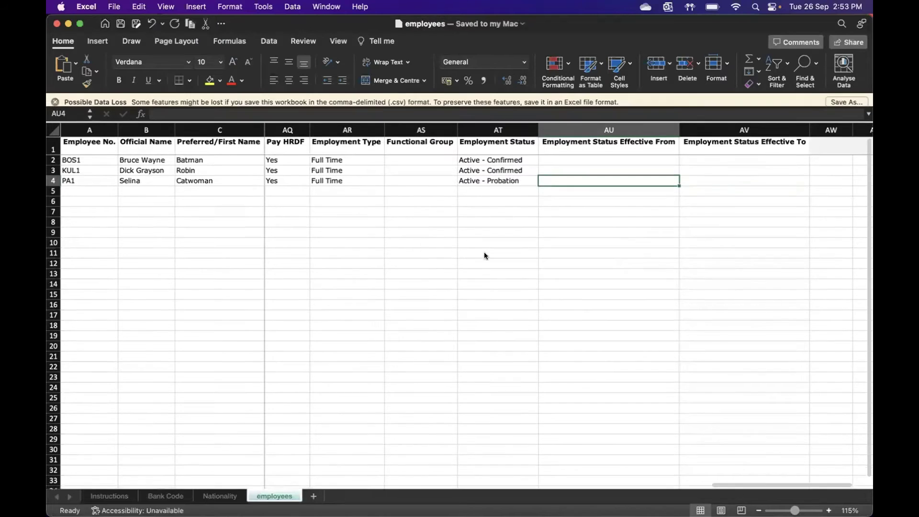
left_click(55, 101)
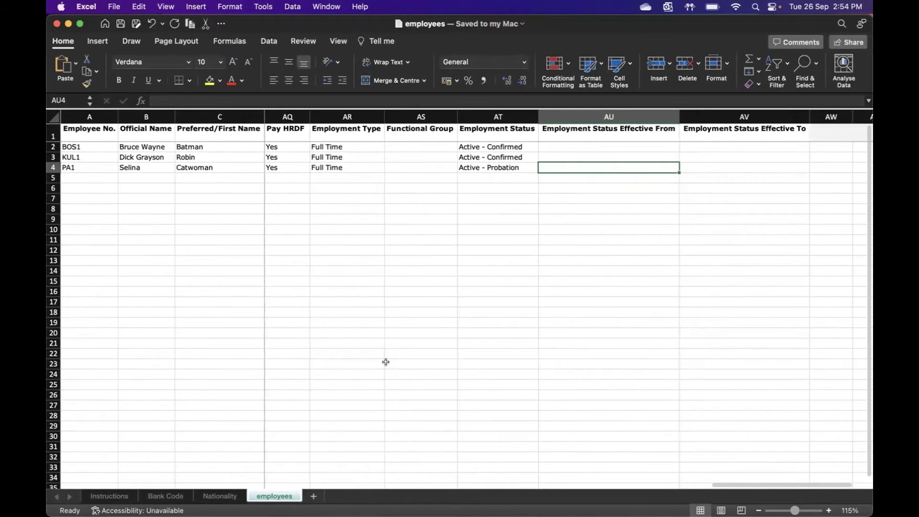
Step: Upload employees.csv from Downloads on Kakitangan's Import Employees page
key("ctrl+Right")
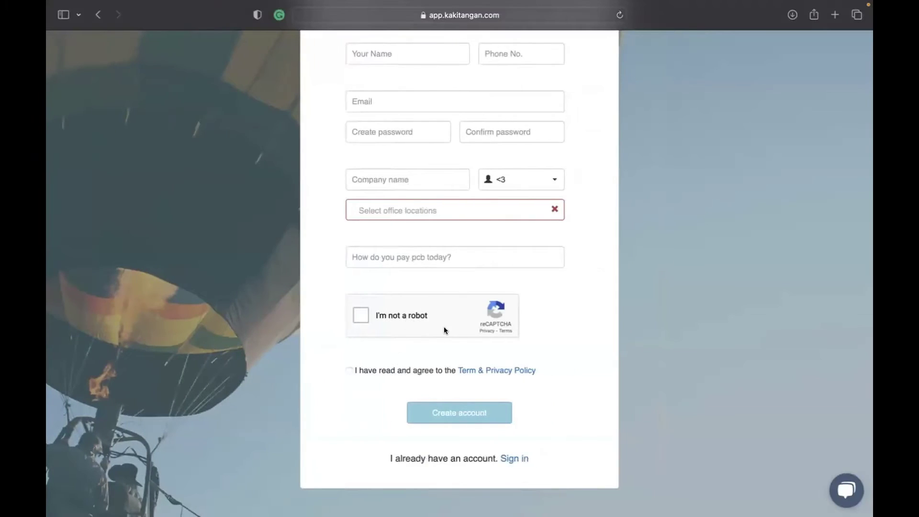
key("ctrl+Left")
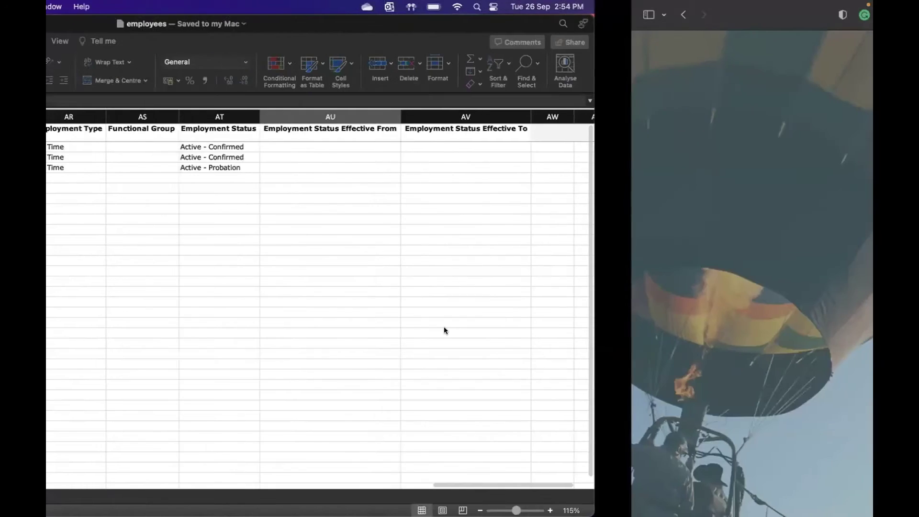
key("ctrl+Right")
key("ctrl+Right")
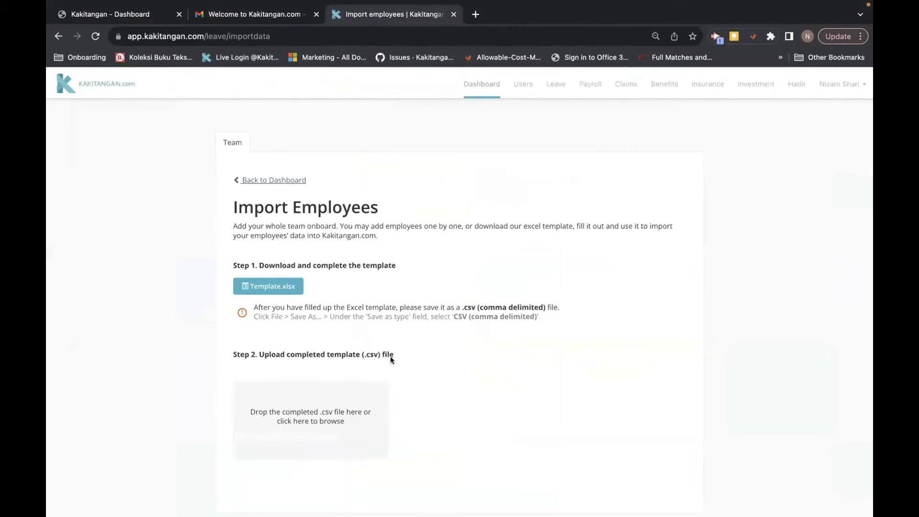
left_click(306, 417)
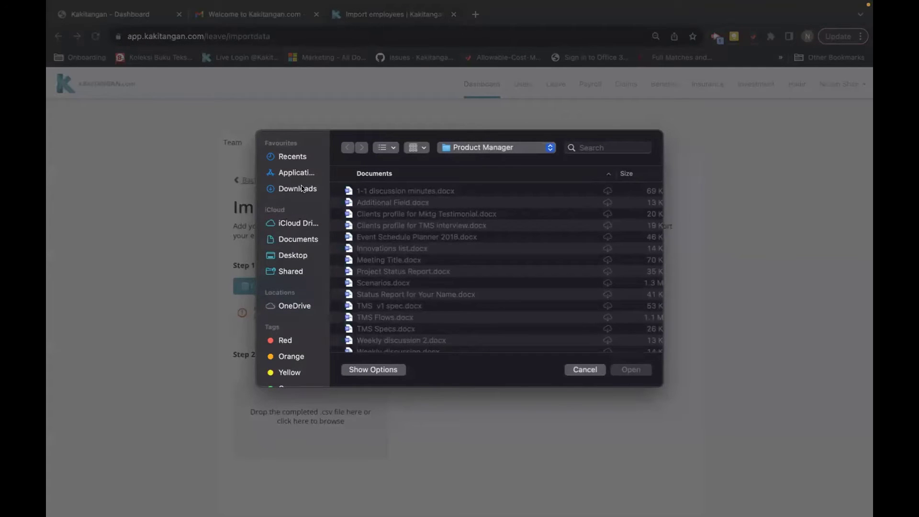
left_click(302, 188)
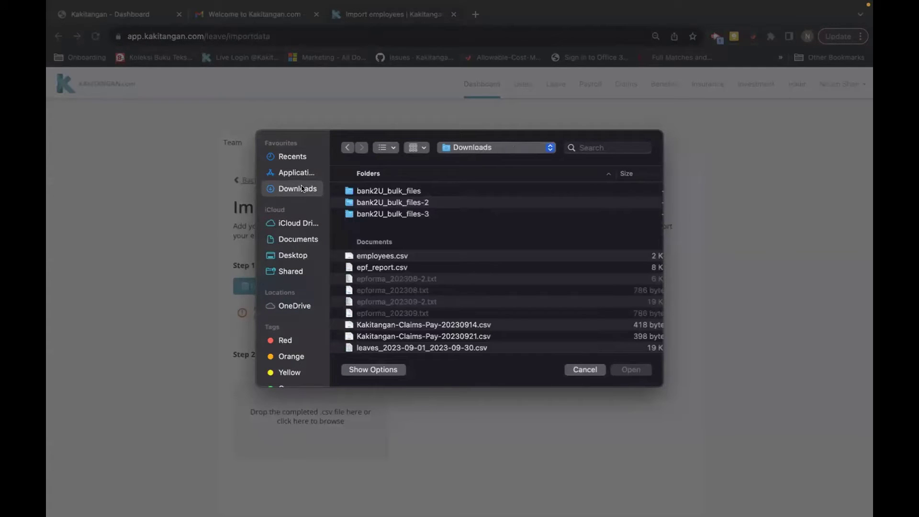
left_click(393, 259)
left_click(630, 369)
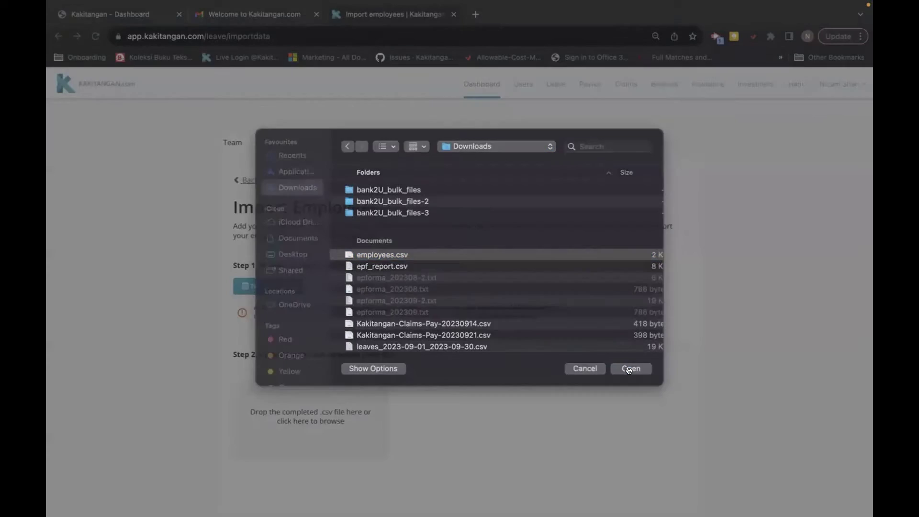
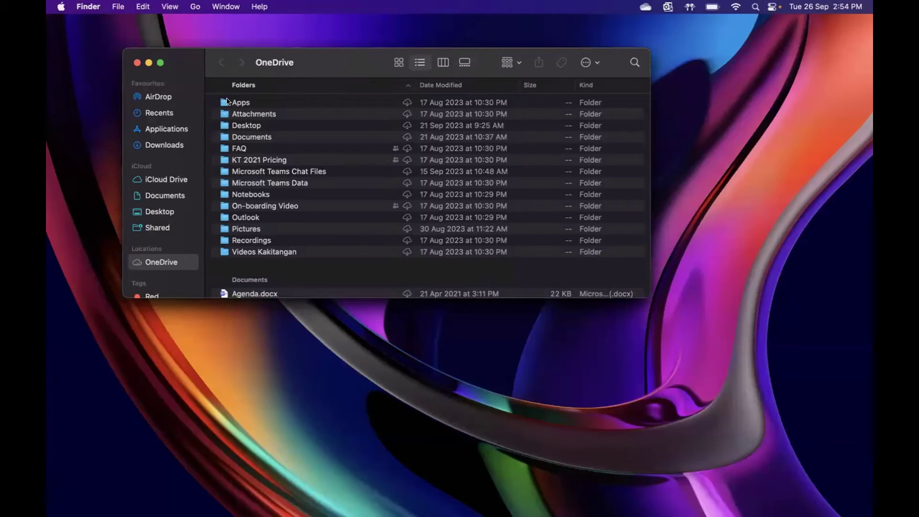
Step: Open employees.csv from the Downloads folder, which launches it in Numbers
left_click(164, 145)
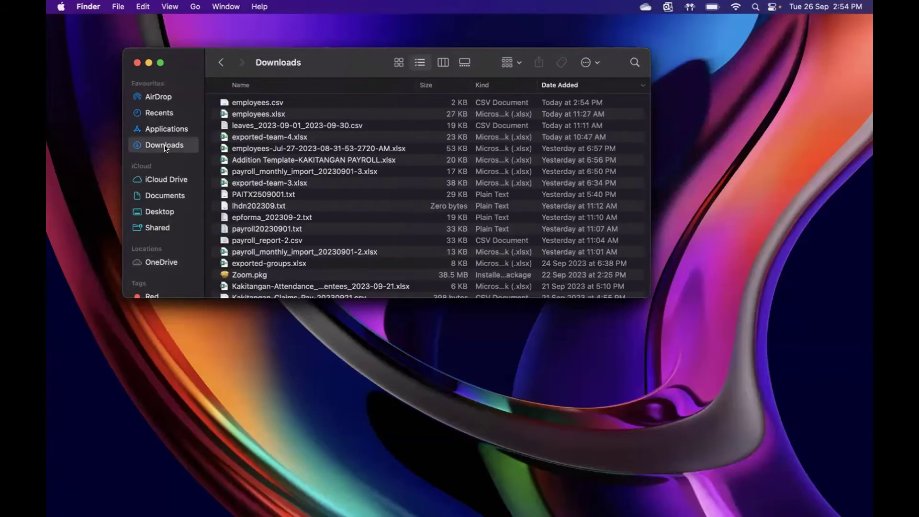
left_click(263, 105)
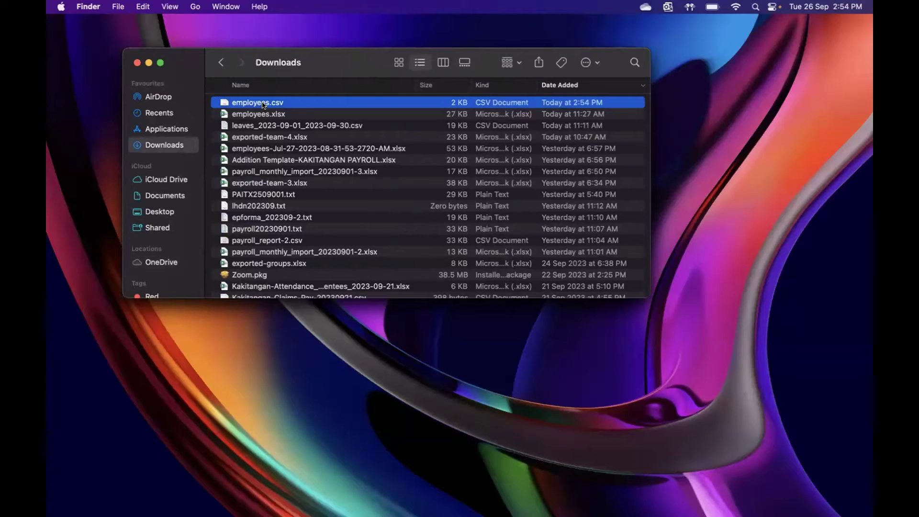
double_click(264, 105)
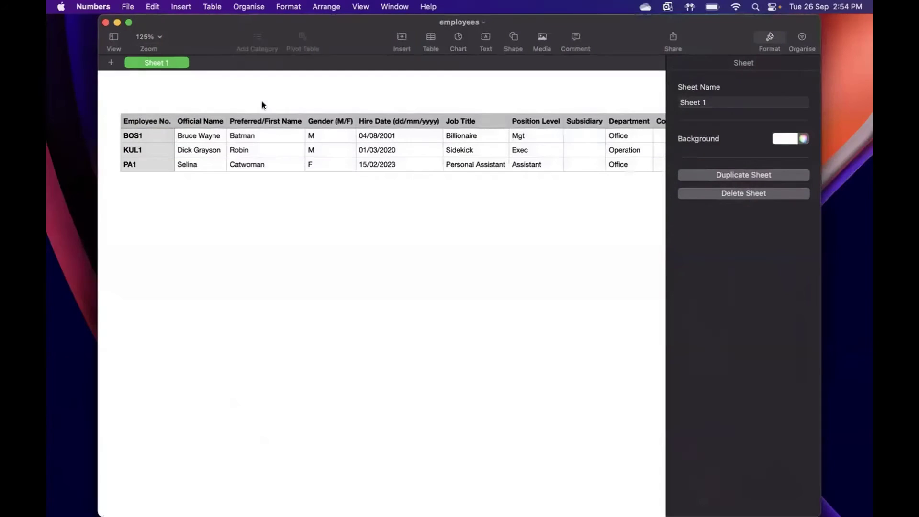
Step: Close the Numbers copy and reopen employees.csv with Microsoft Excel
left_click(105, 23)
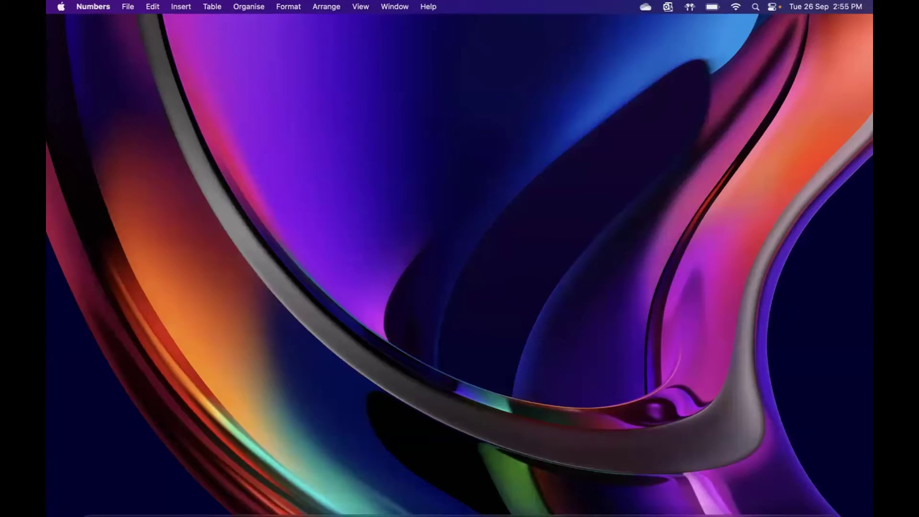
mouse_move(47, 301)
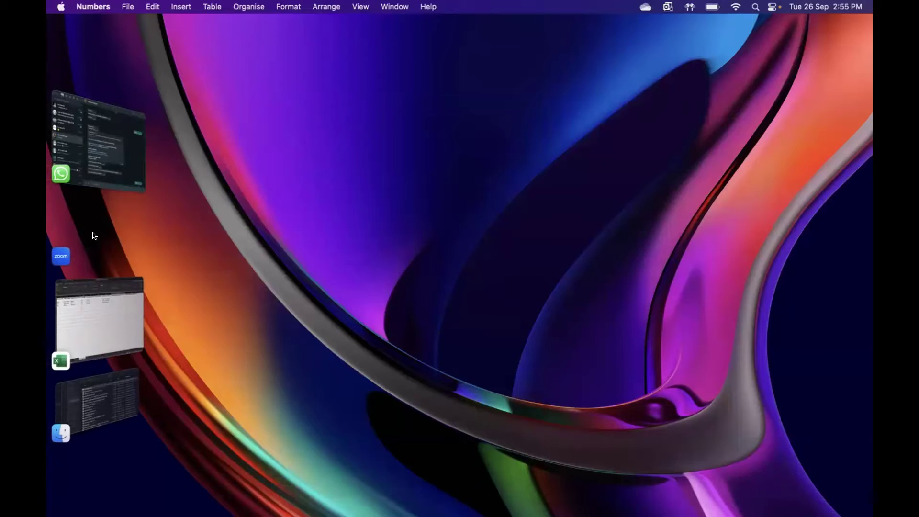
left_click(103, 413)
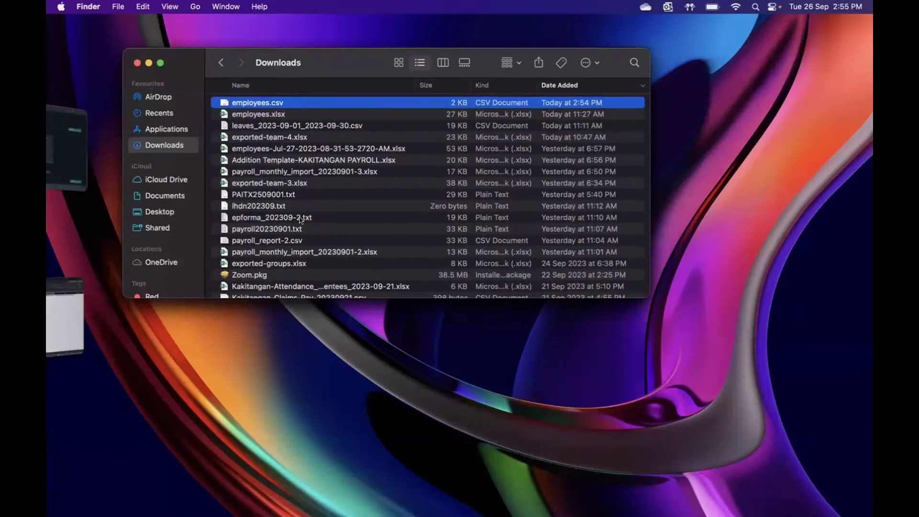
right_click(310, 105)
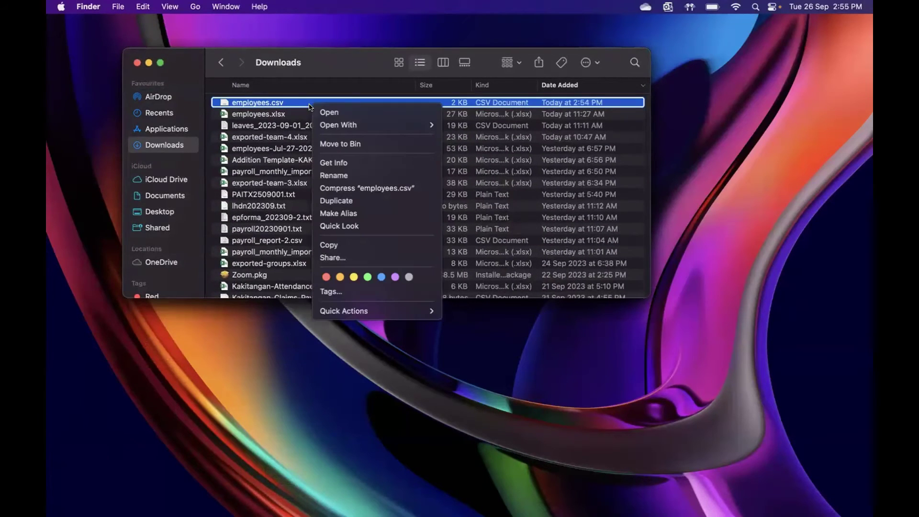
mouse_move(357, 128)
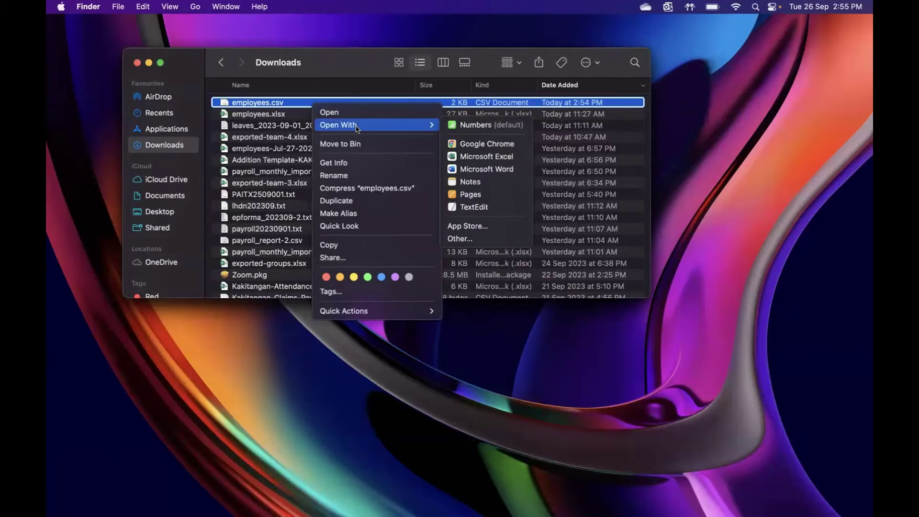
left_click(470, 157)
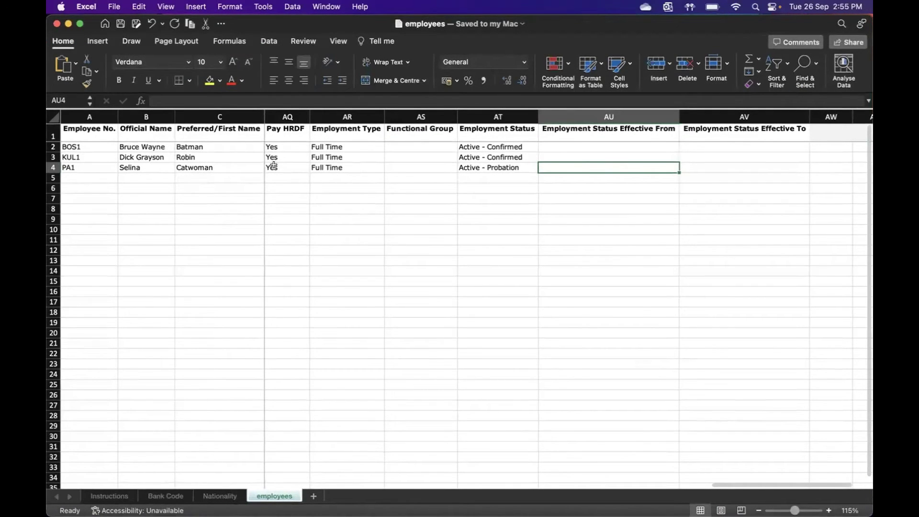
Step: Format the Employee Socso Account # column (AM) as Number with 0 decimal places
scroll(356, 249, "left", 6)
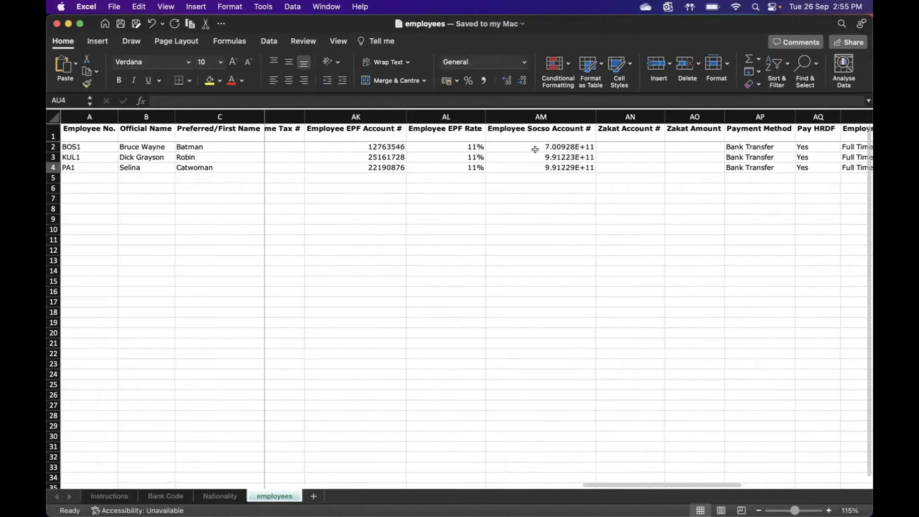
left_click(532, 115)
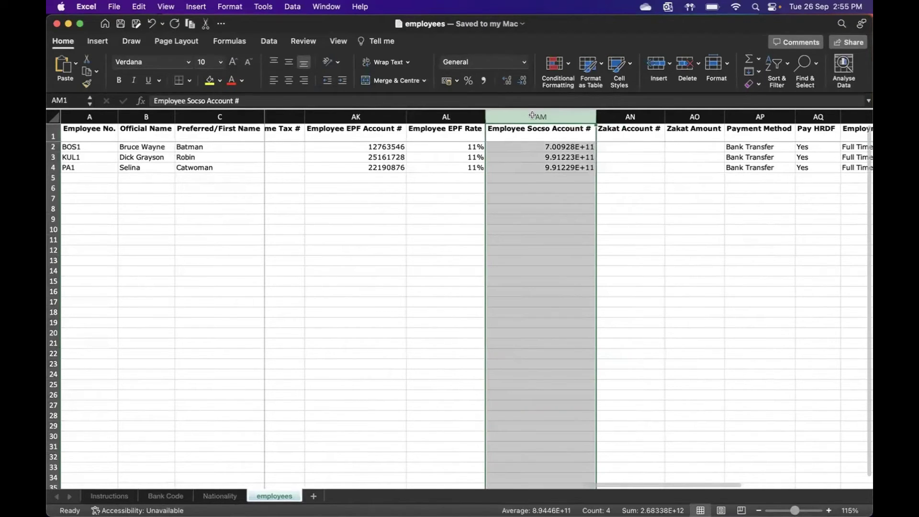
right_click(534, 174)
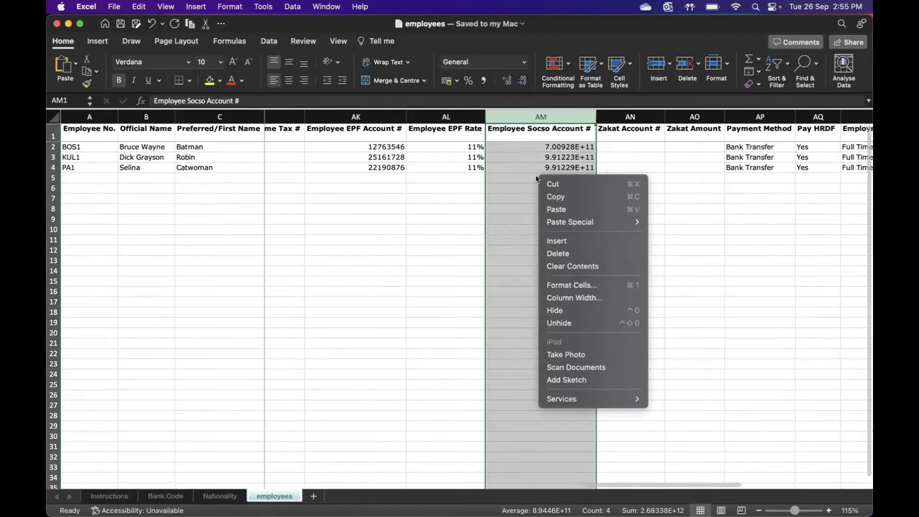
left_click(573, 287)
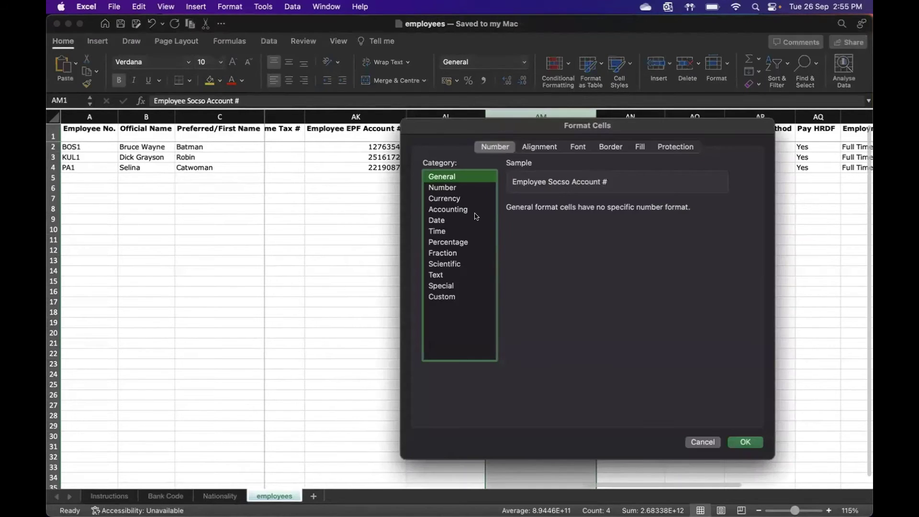
left_click(457, 188)
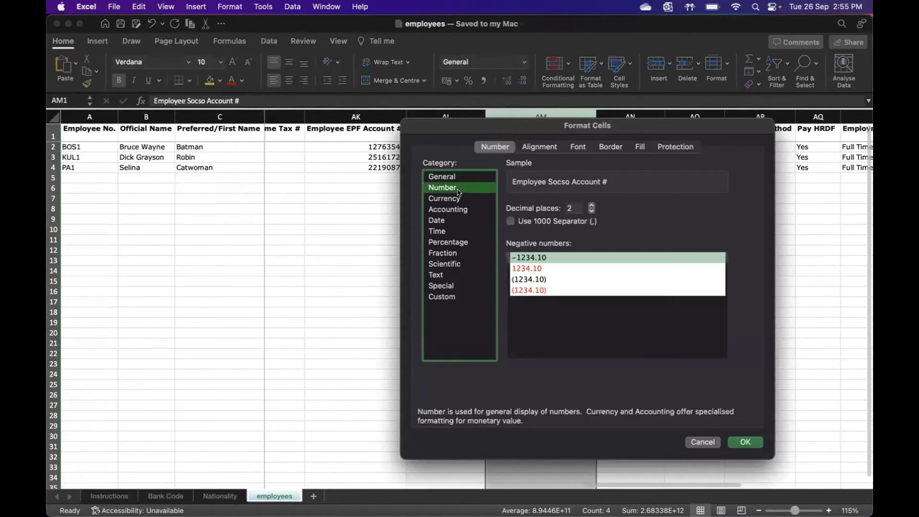
double_click(592, 211)
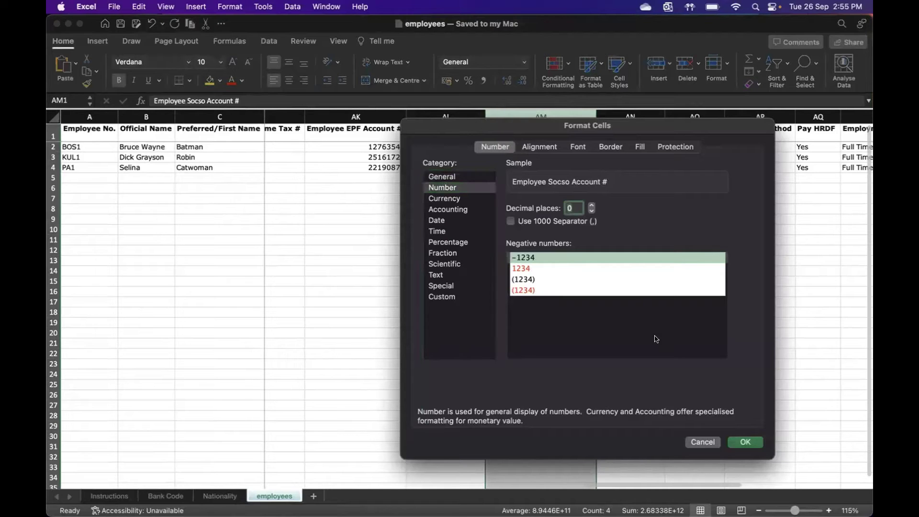
left_click(734, 442)
Step: Save the workbook in CSV format and switch to the browser's Import Employees page
scroll(483, 308, "left", 10)
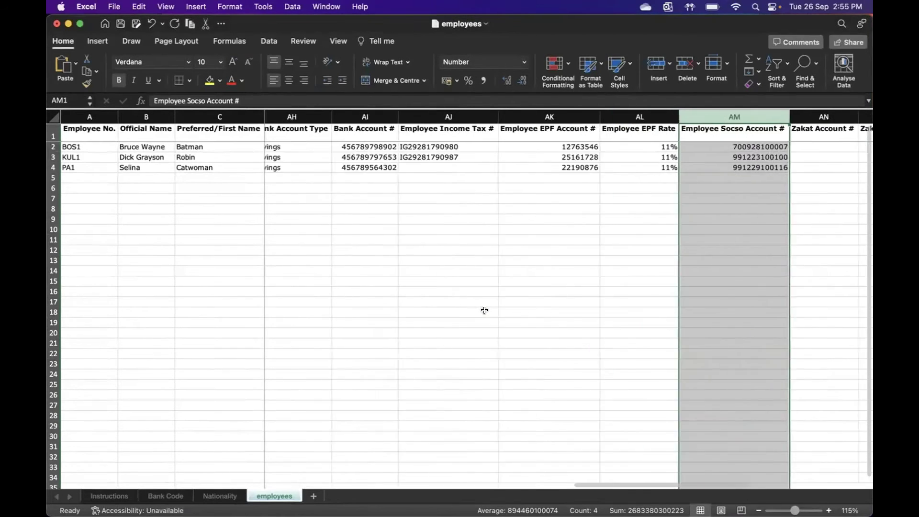
scroll(485, 310, "left", 10)
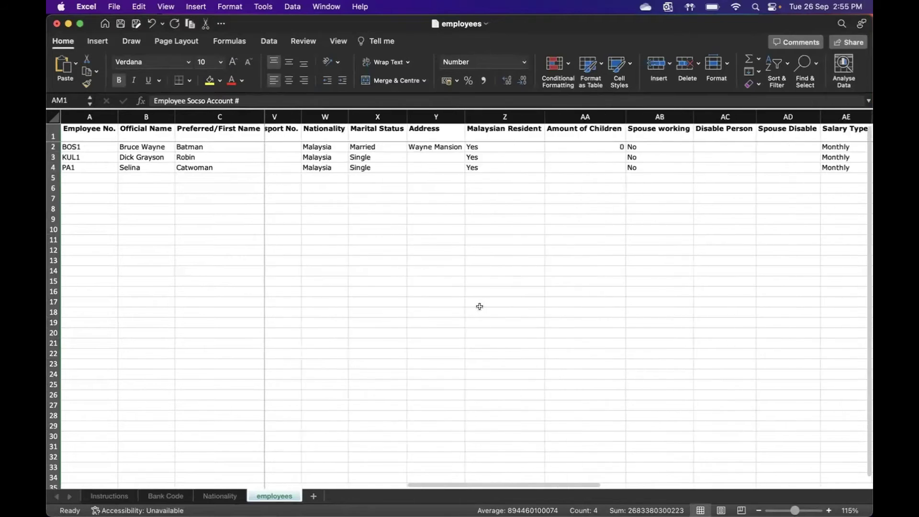
scroll(479, 306, "left", 10)
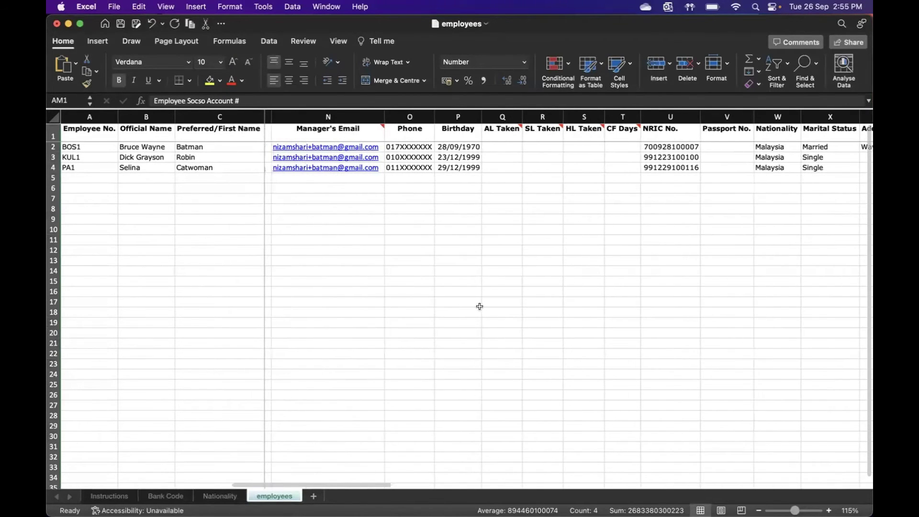
left_click(120, 24)
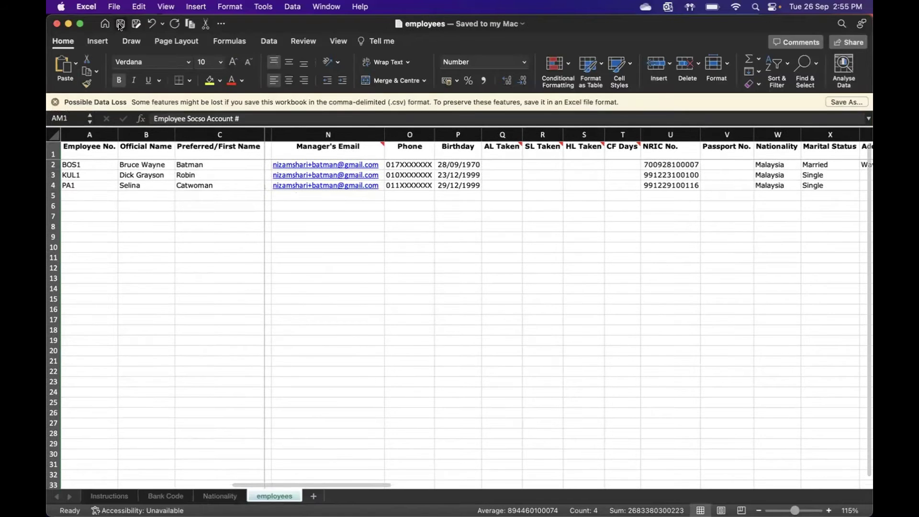
mouse_move(448, 497)
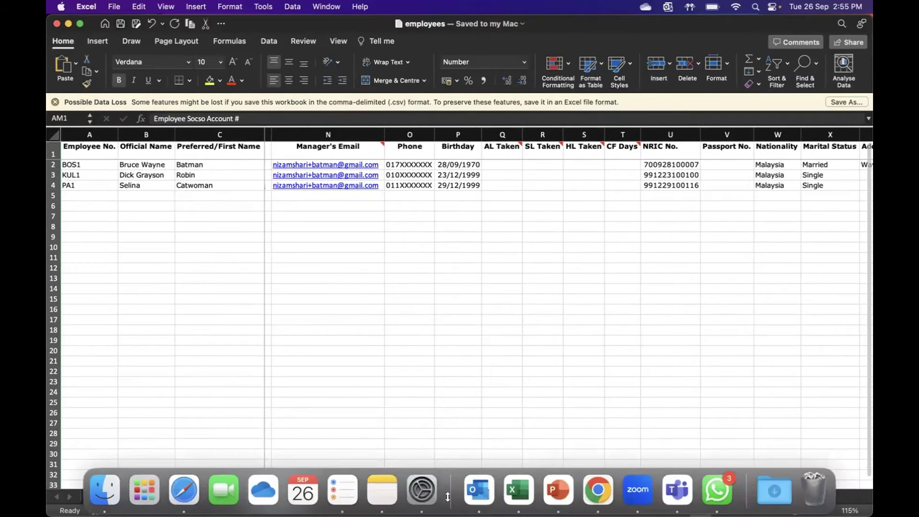
key("ctrl+Right")
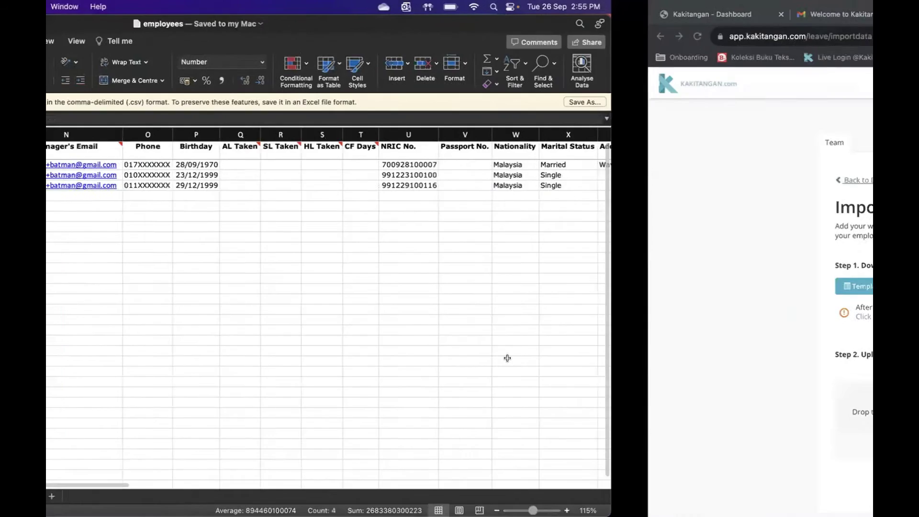
Step: Upload employees.csv from Downloads and scroll sideways through the Review the list table
left_click(305, 406)
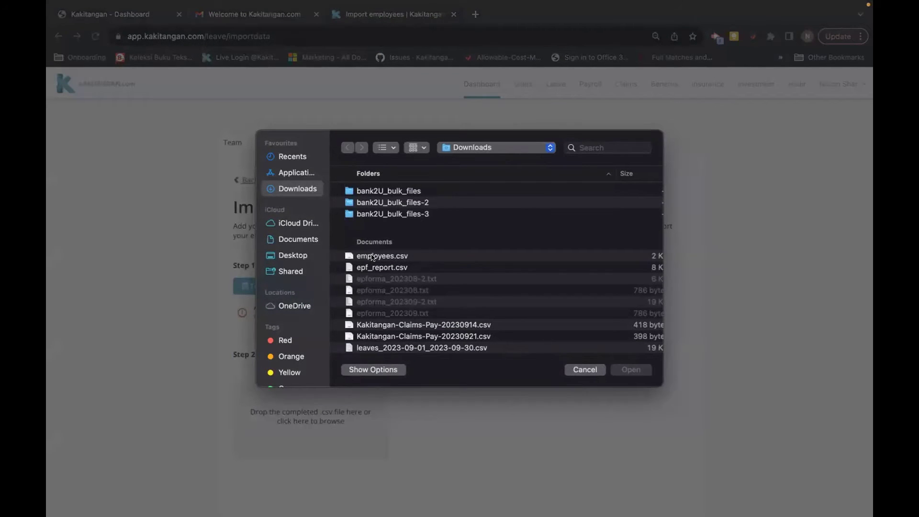
left_click(372, 258)
left_click(624, 371)
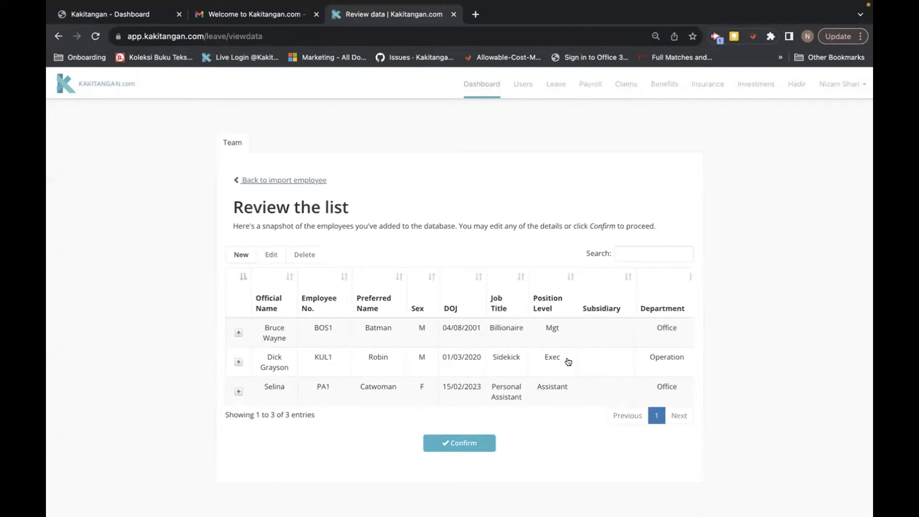
scroll(509, 361, "right", 10)
scroll(568, 362, "right", 12)
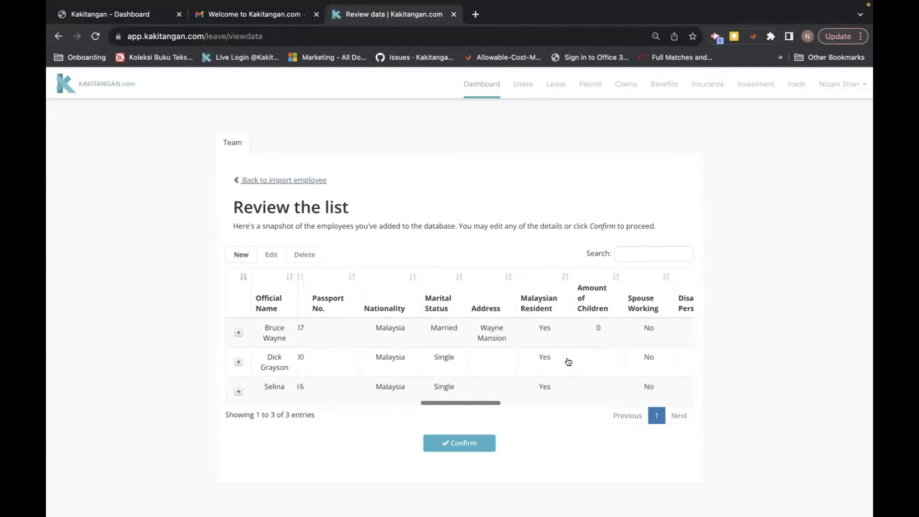
Step: Confirm the employee import, then go to Manage Team's Groups list (Everyone, Female, Male)
left_click(460, 443)
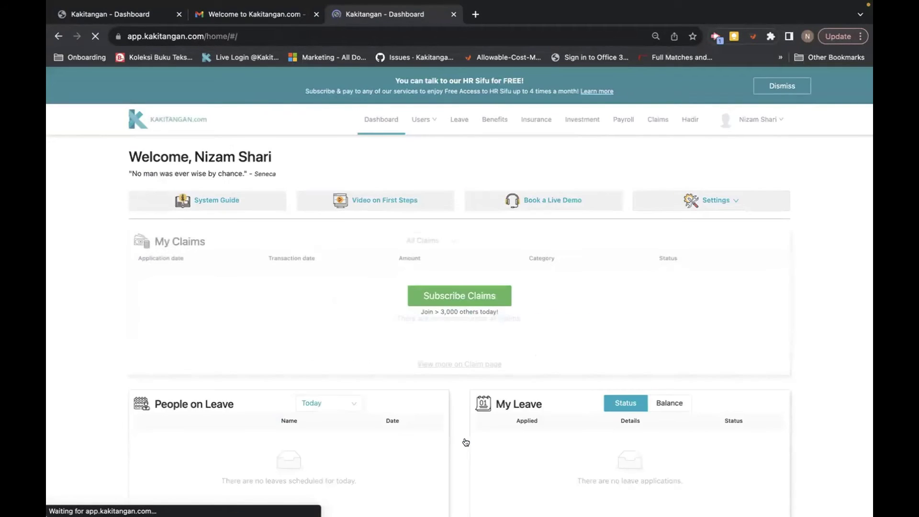
left_click(416, 120)
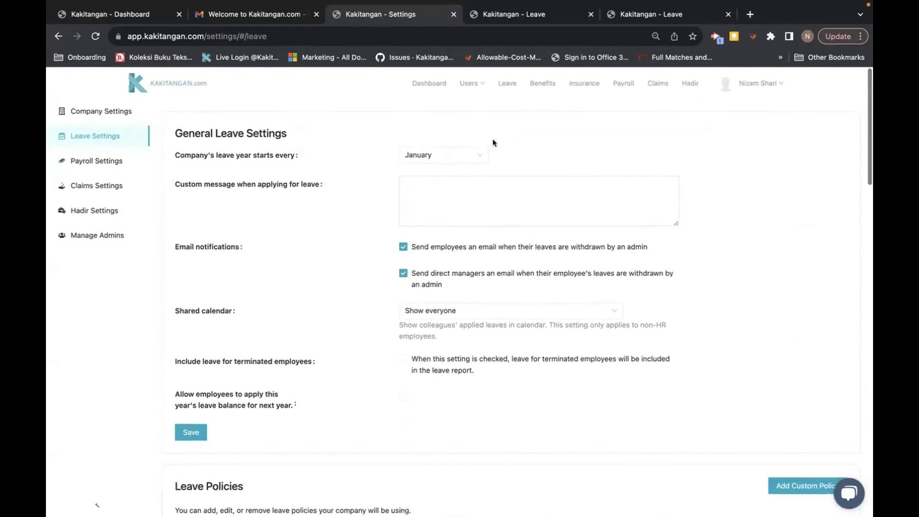
left_click(472, 83)
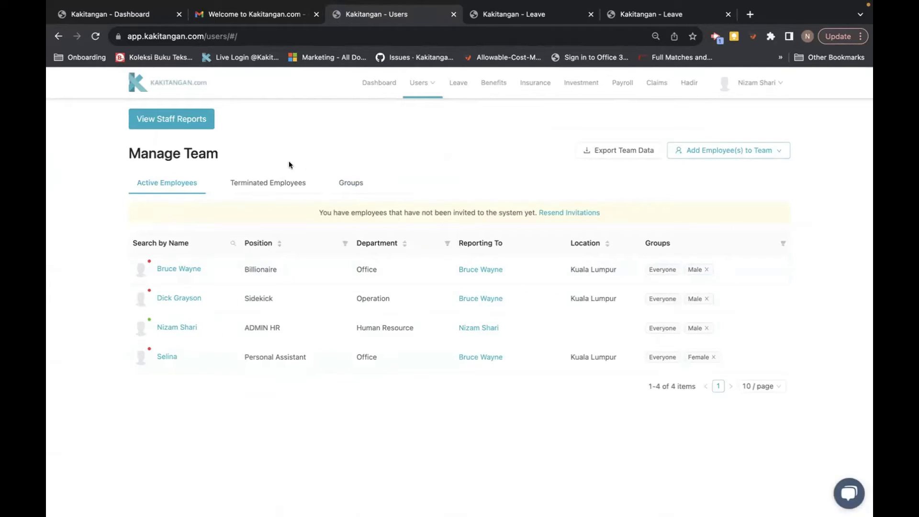
left_click(349, 183)
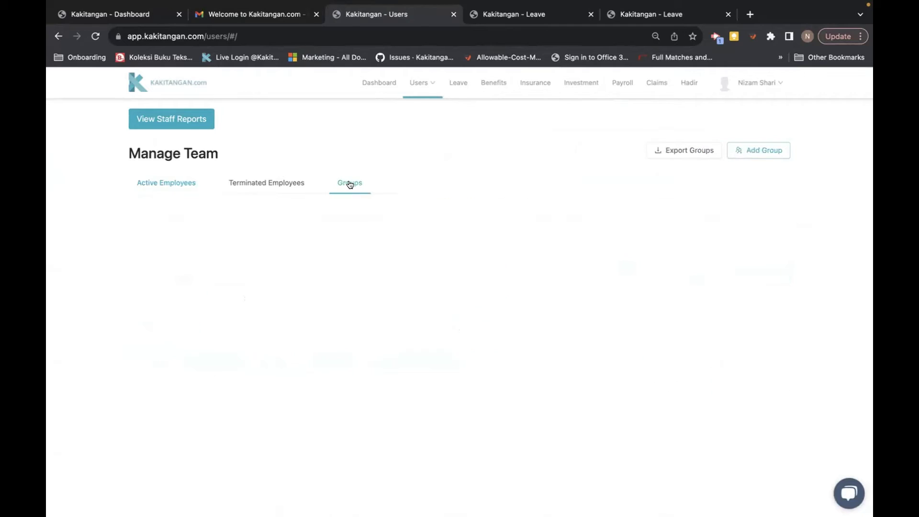
Step: Add a new group named Mgt
left_click(759, 153)
left_click(604, 156)
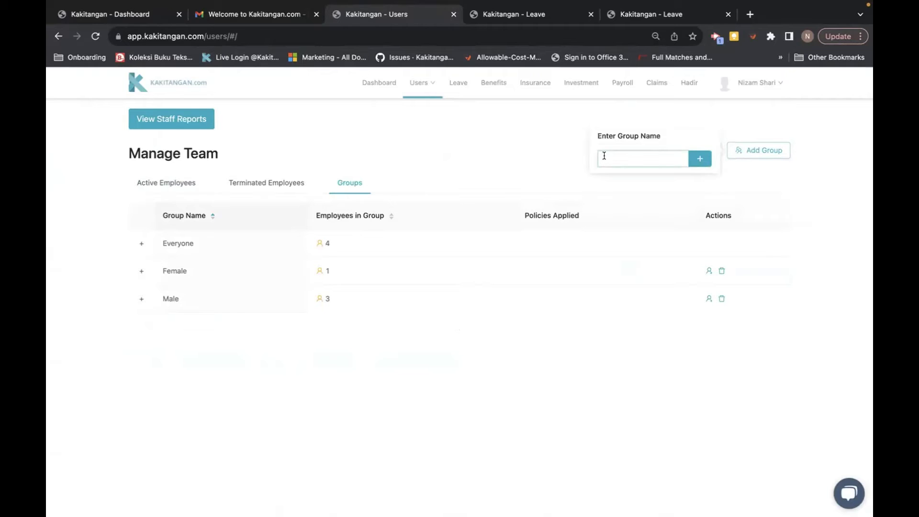
left_click(697, 164)
Step: Add a second new group named Ops
left_click(748, 151)
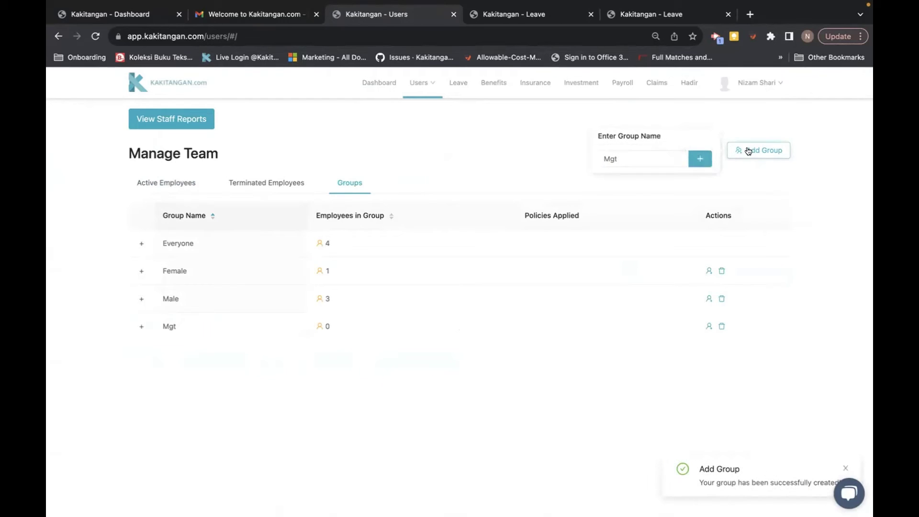
left_click(627, 159)
key("BackSpace")
key("BackSpace")
key("BackSpace")
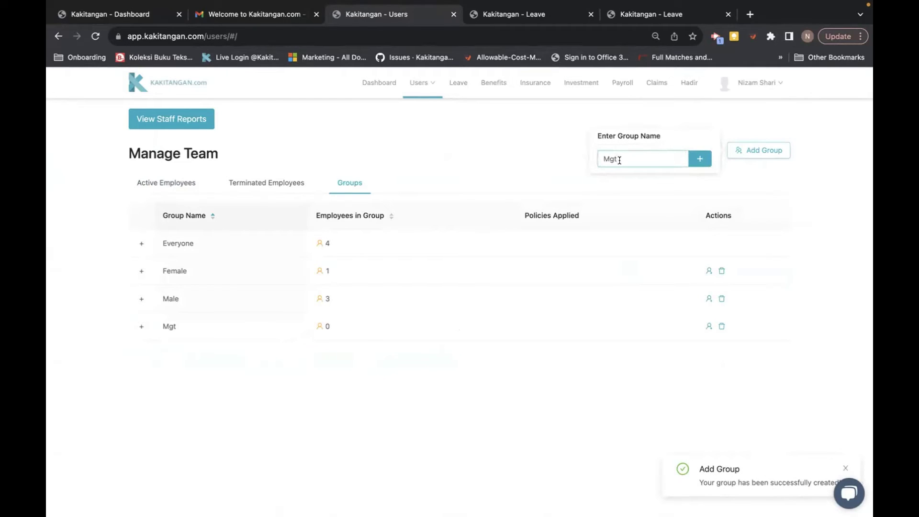
type("Ops")
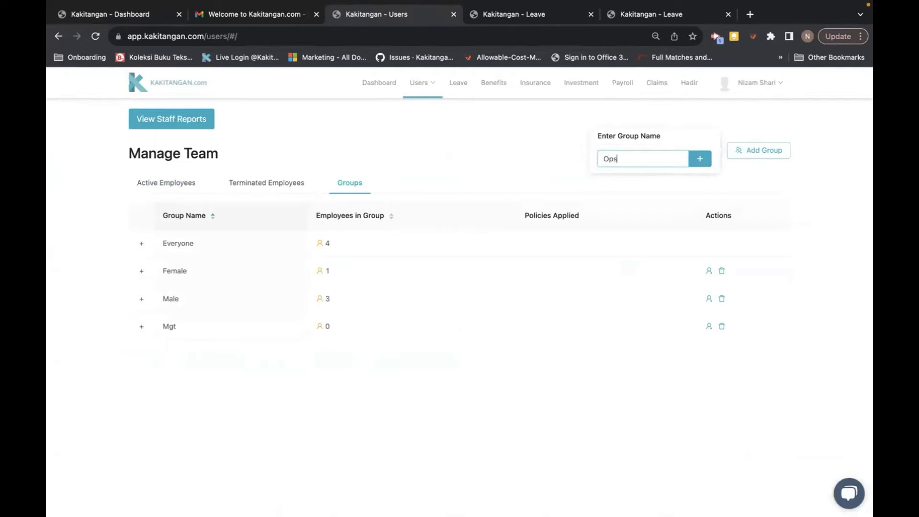
left_click(693, 161)
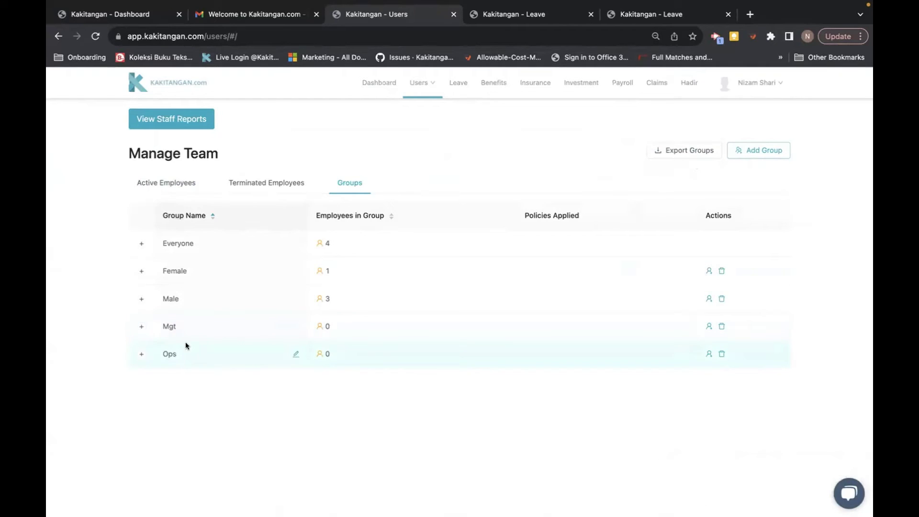
Step: Add the Billionaire employee to the Mgt group
left_click(707, 326)
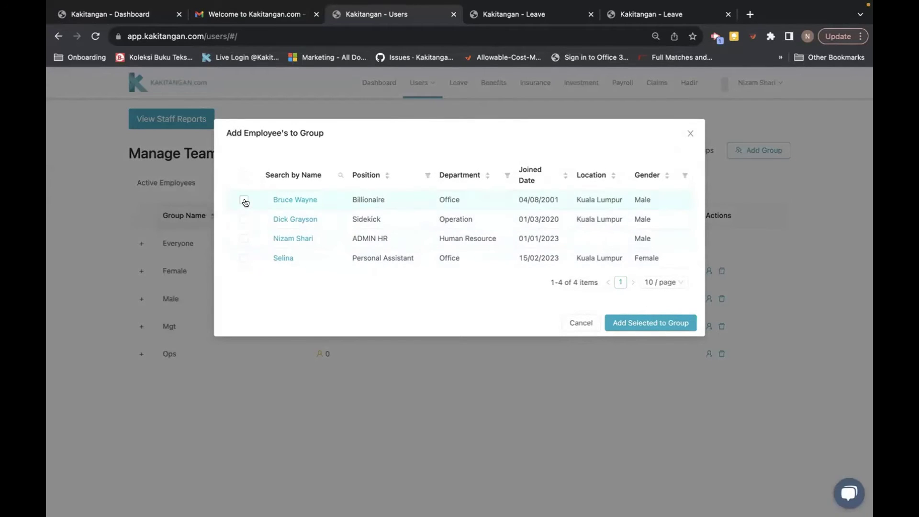
left_click(244, 200)
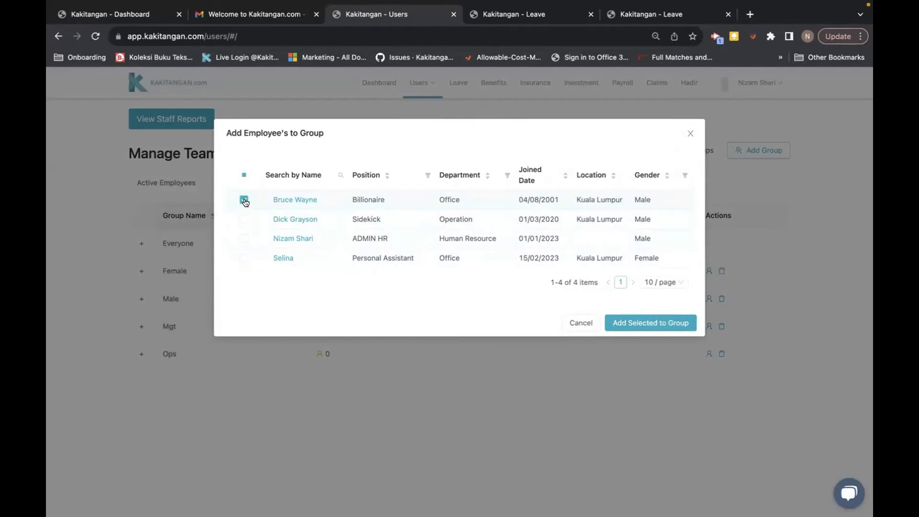
left_click(639, 323)
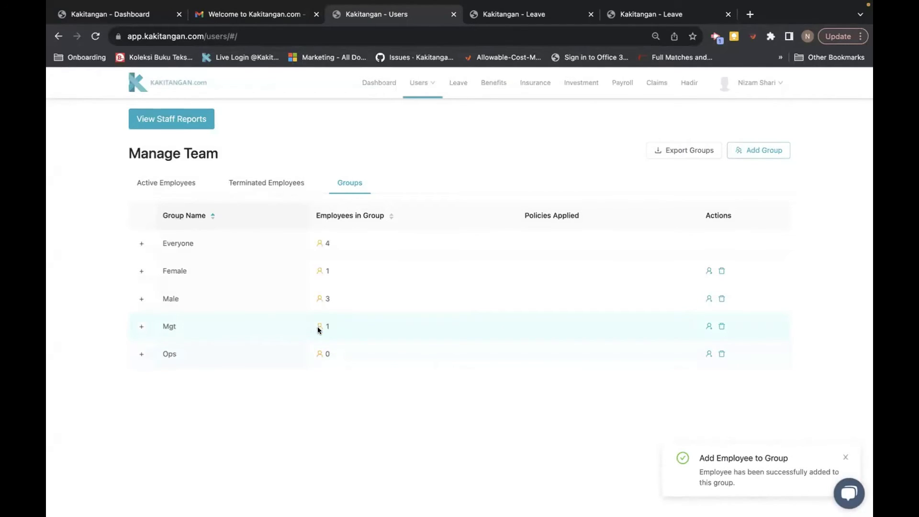
Step: Add the Sidekick and Personal Assistant employees to the Ops group
left_click(709, 355)
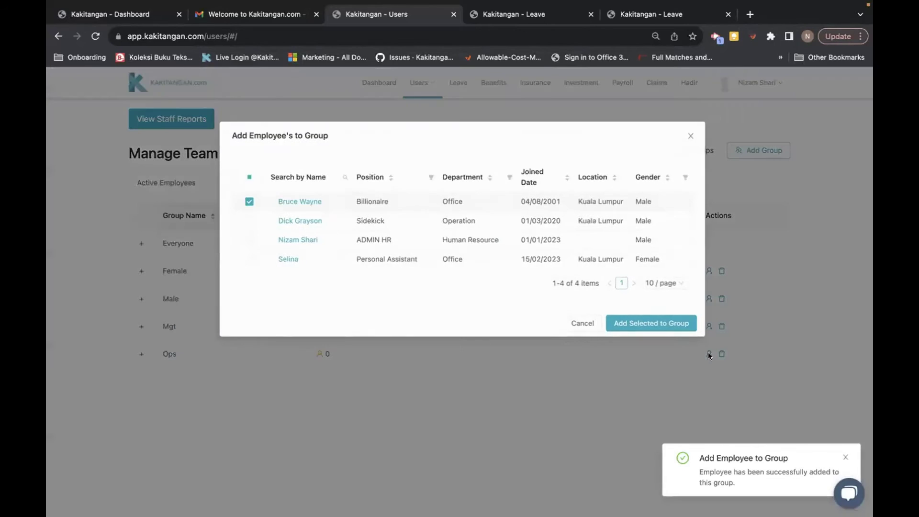
left_click(242, 200)
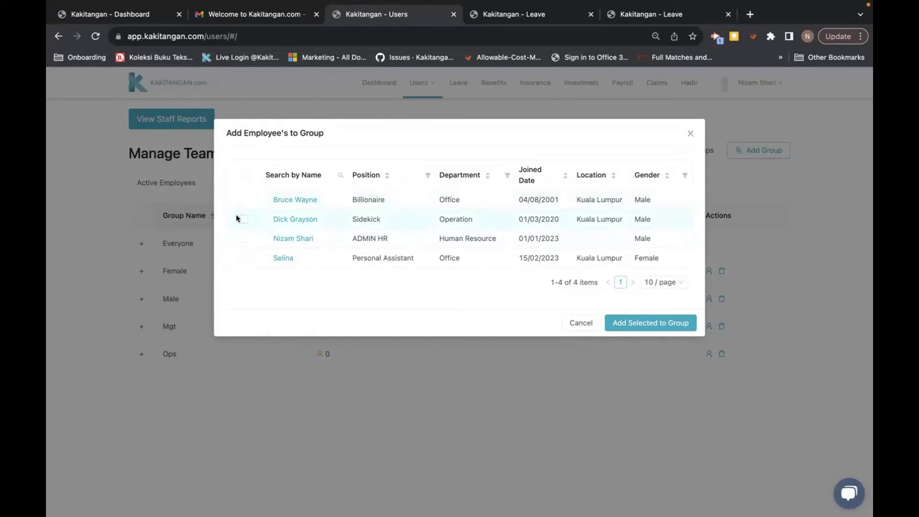
left_click(242, 219)
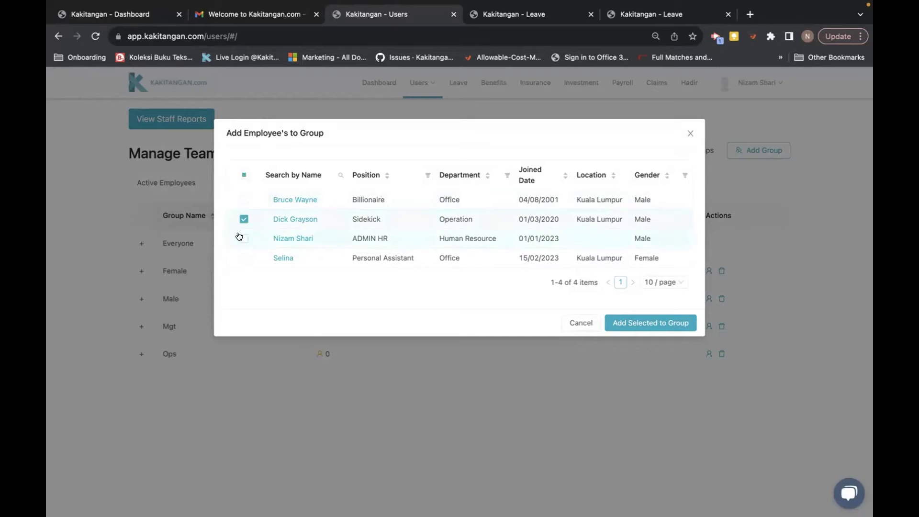
left_click(242, 258)
left_click(654, 321)
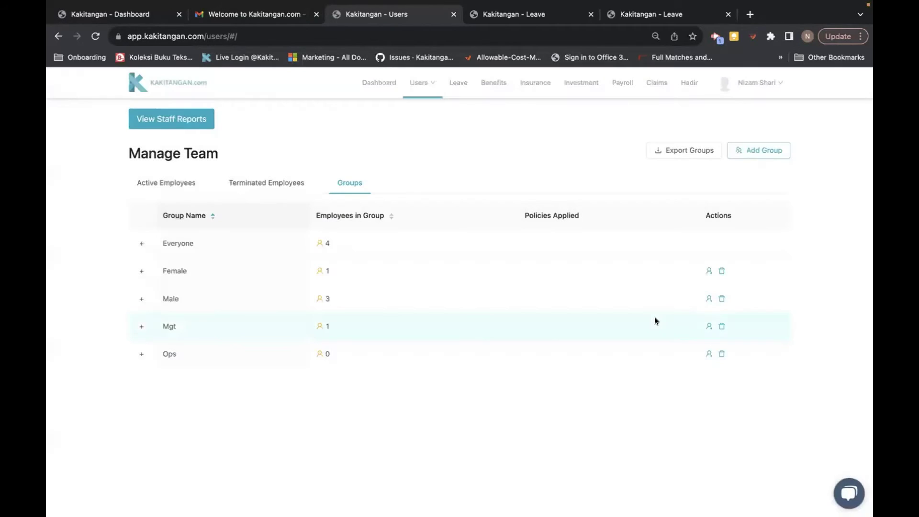